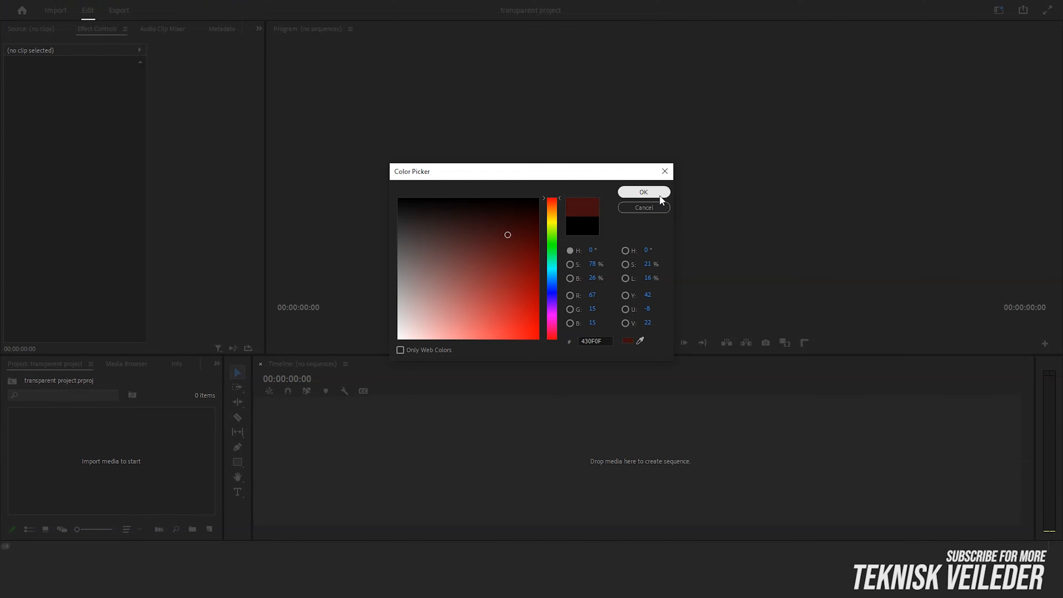
Step: Create a color matte in 430F0F named Color Matte and place it in the empty timeline as a new sequence
click(643, 192)
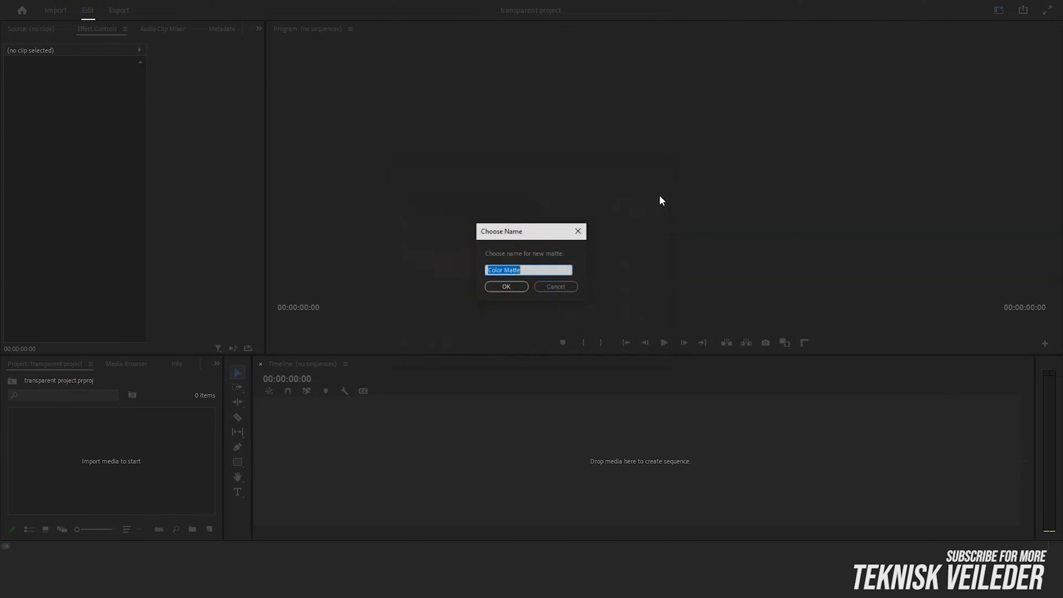
click(525, 287)
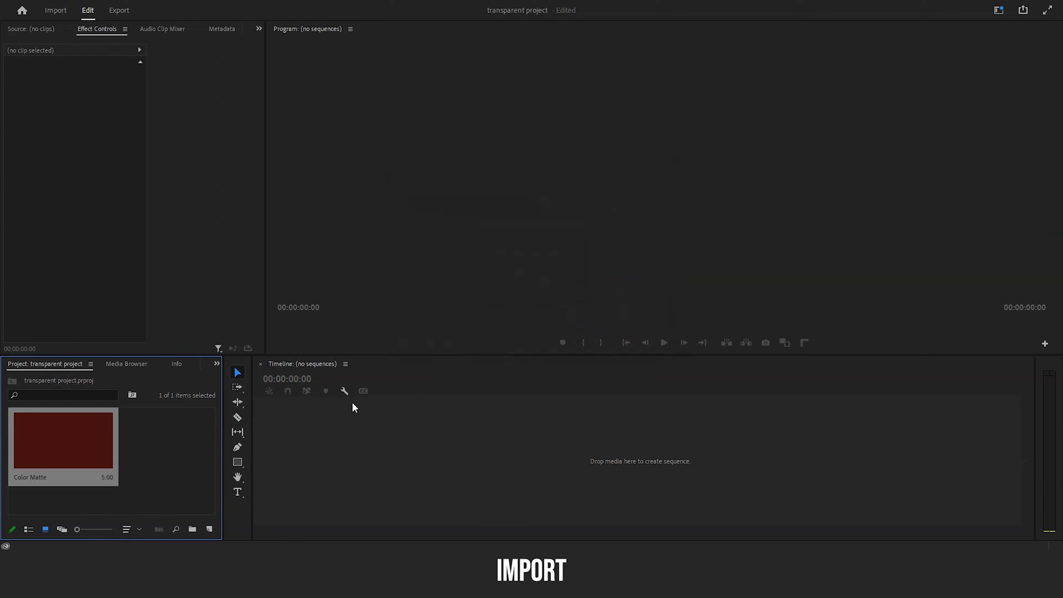
drag(64, 446, 283, 423)
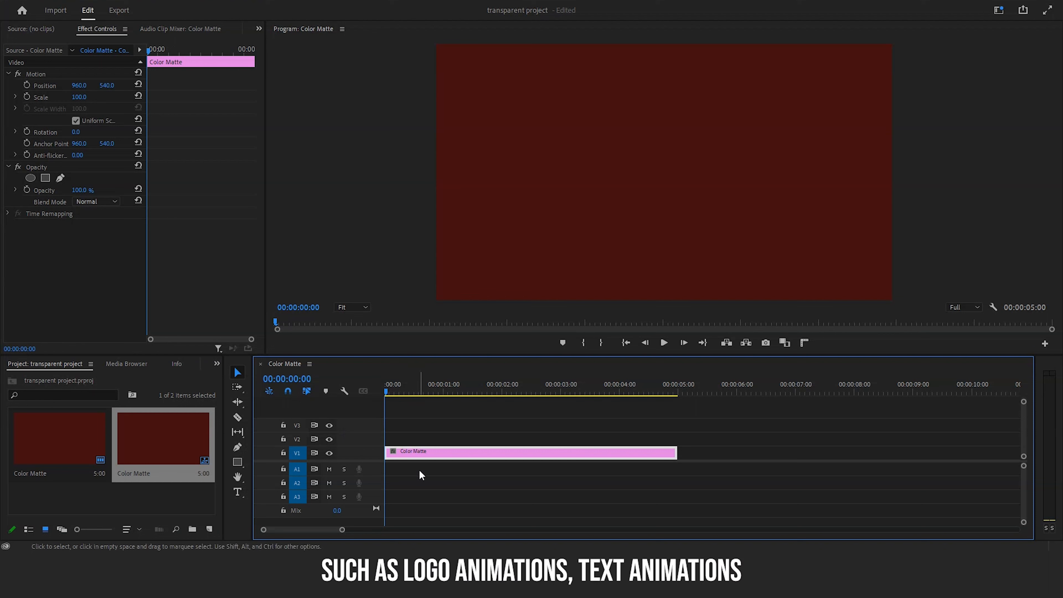
Step: Add a text layer reading TRANSPARENT over the color matte at the start of the sequence
click(241, 495)
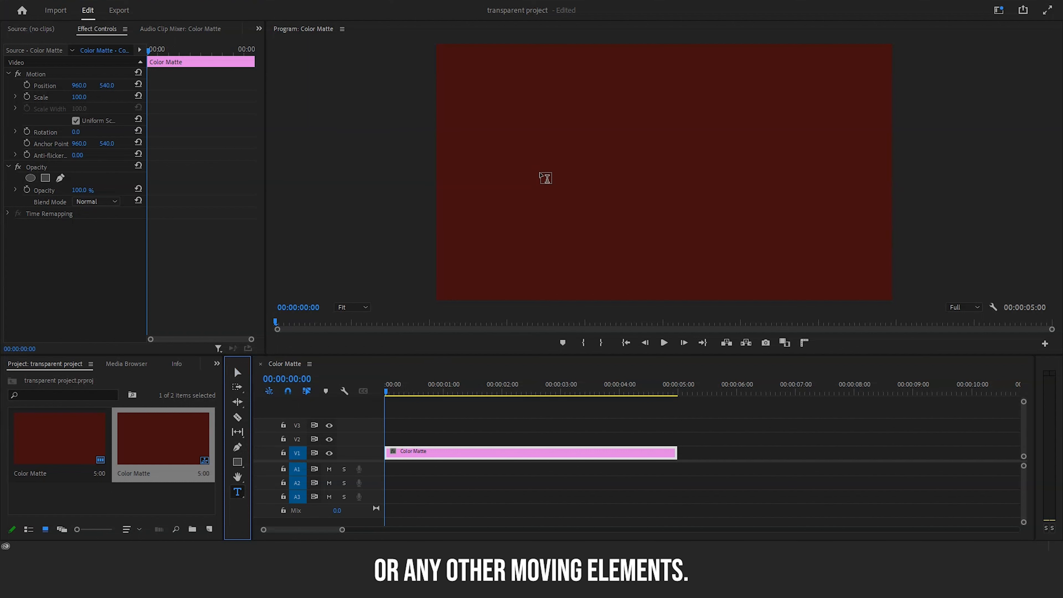
click(540, 173)
text(TRA)
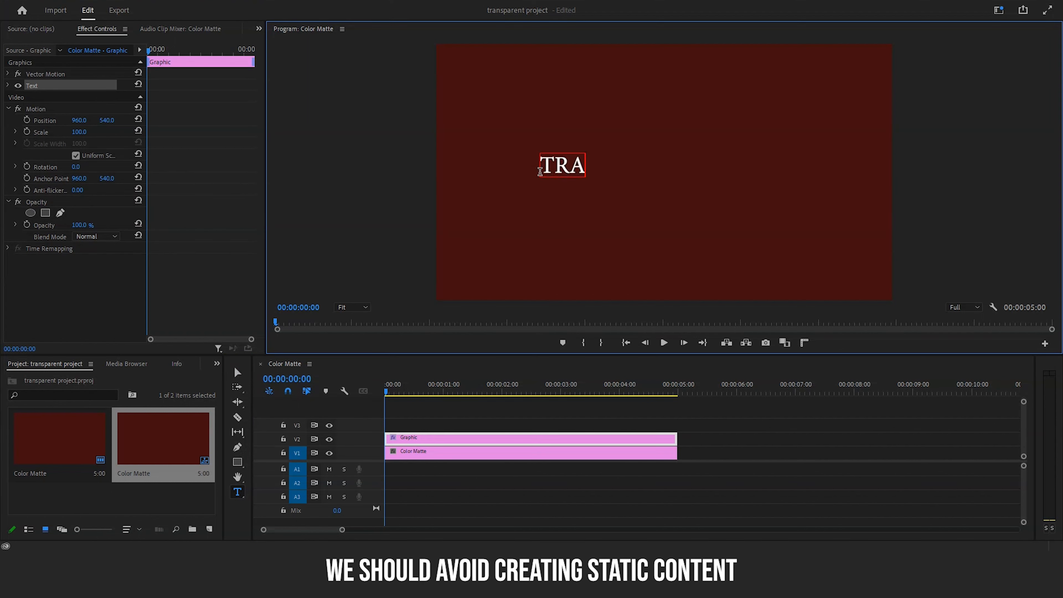
text(NSPARENT)
Step: Set the TRANSPARENT text's font to Bebas Neue and its size to 263
drag(541, 171, 719, 177)
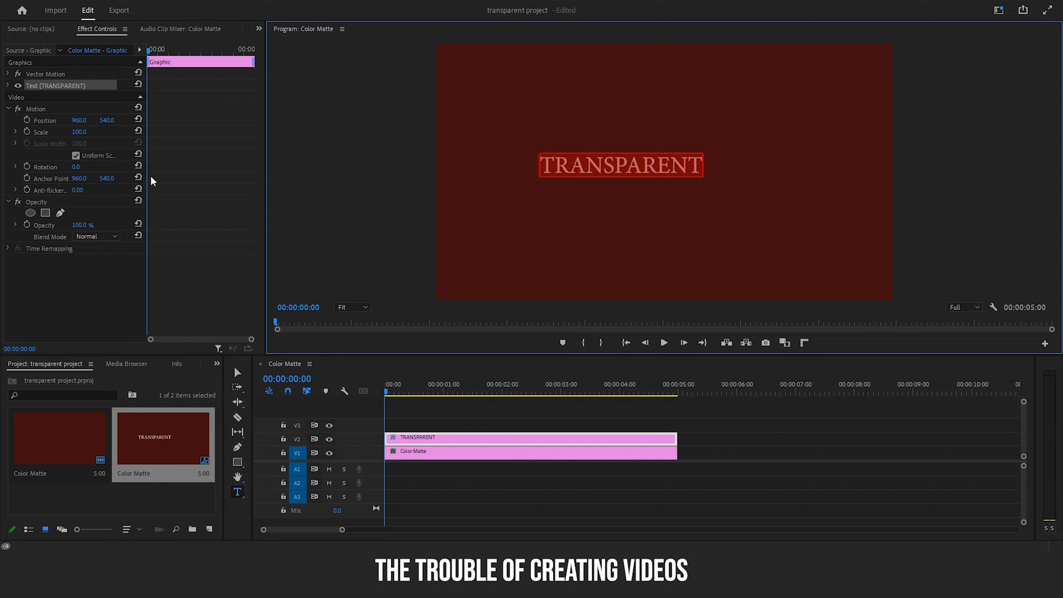
click(8, 86)
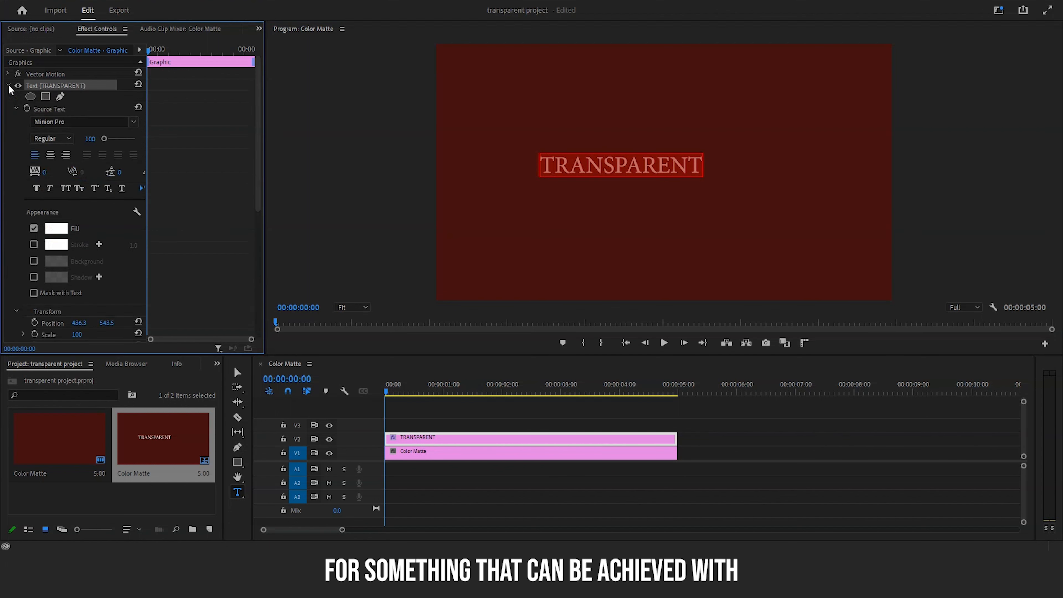
click(138, 121)
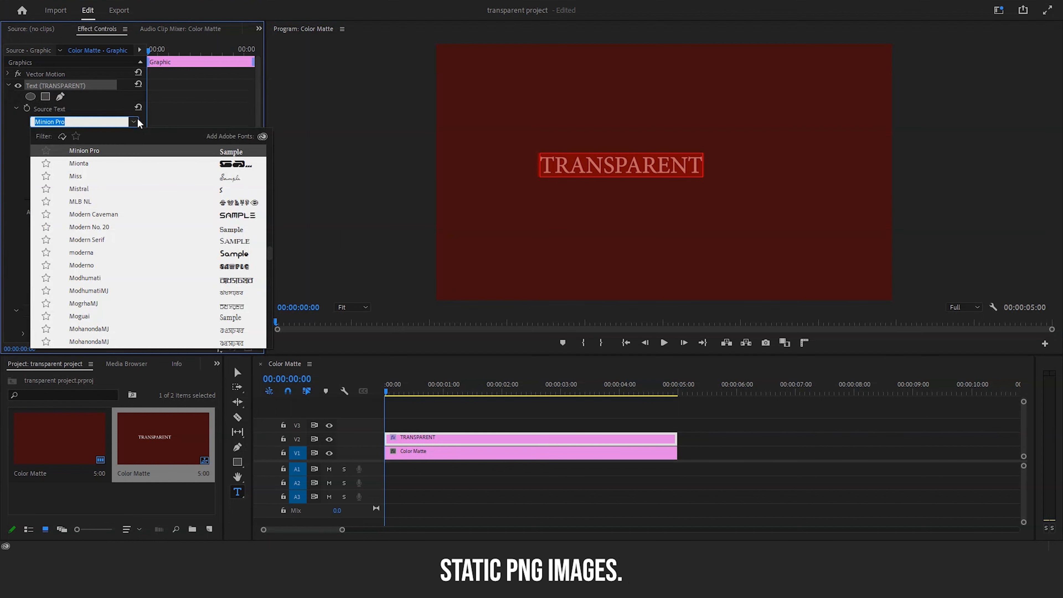
text(BEB)
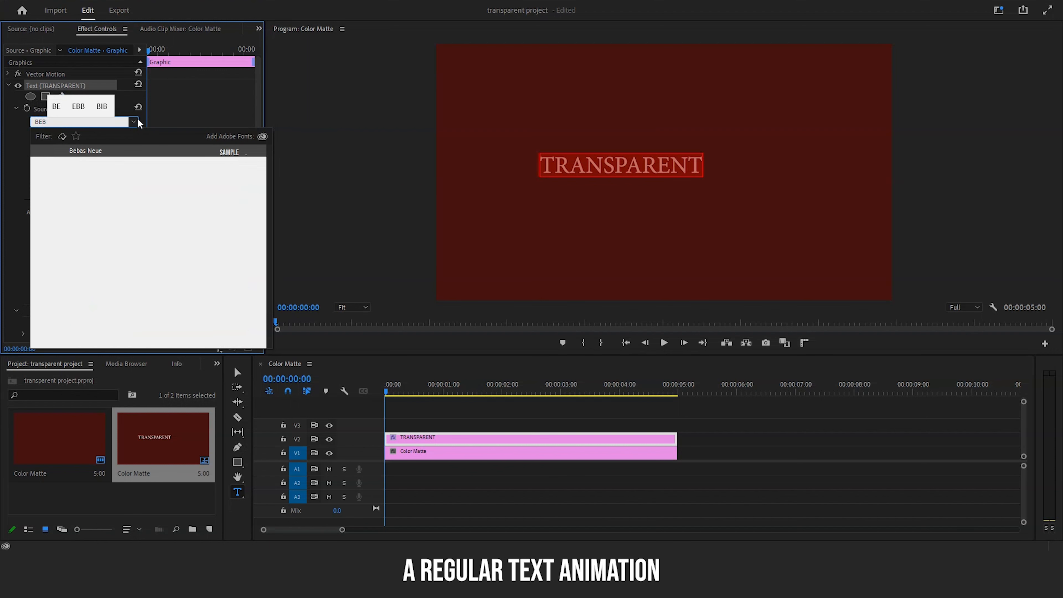
click(103, 153)
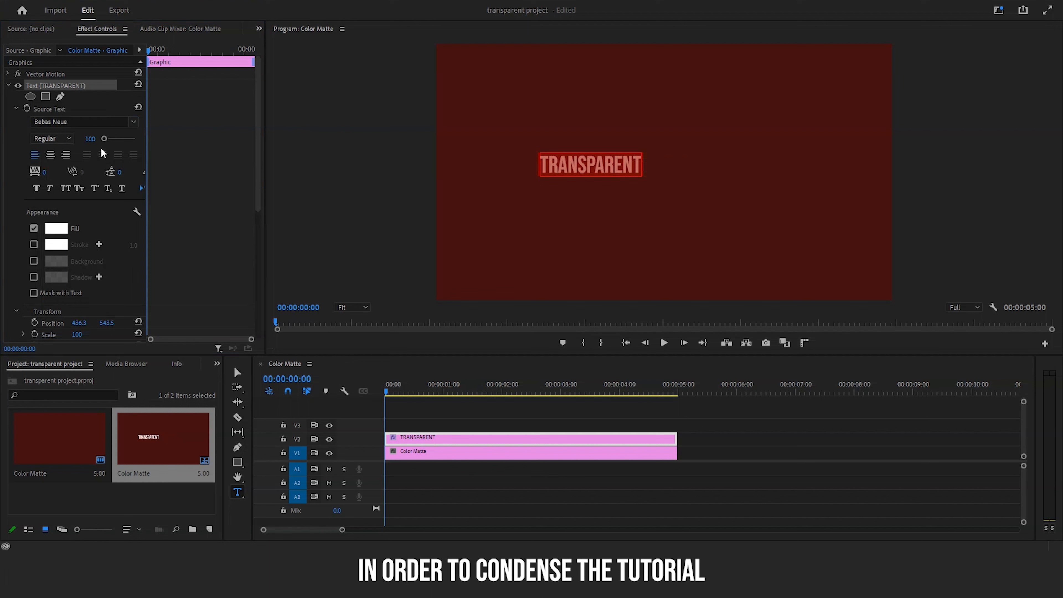
drag(102, 142, 107, 142)
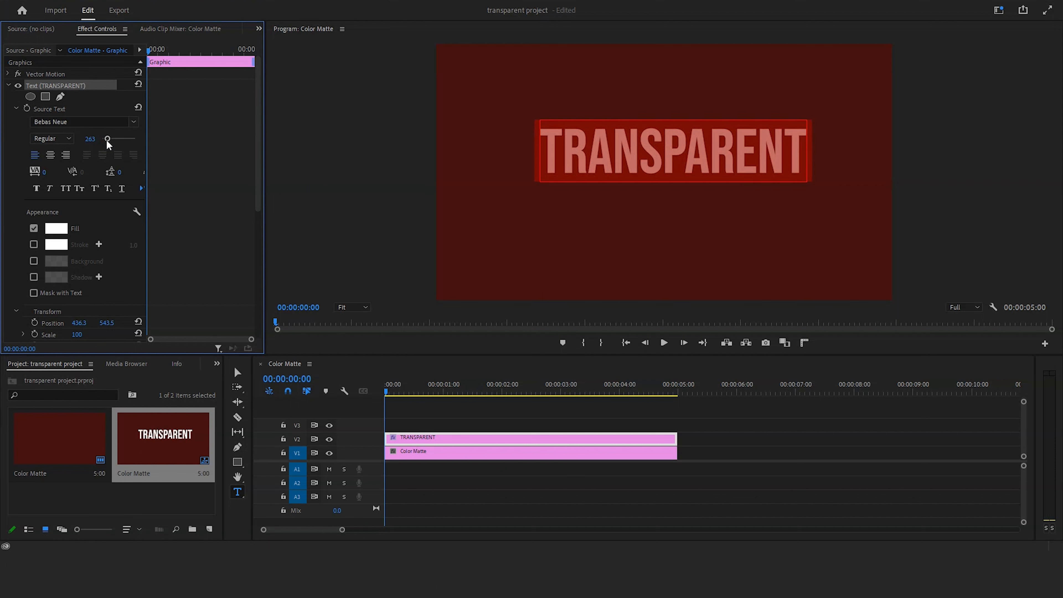
Step: Move the text down toward the middle of the frame by setting its vertical transform position to 644.5
drag(259, 138, 256, 244)
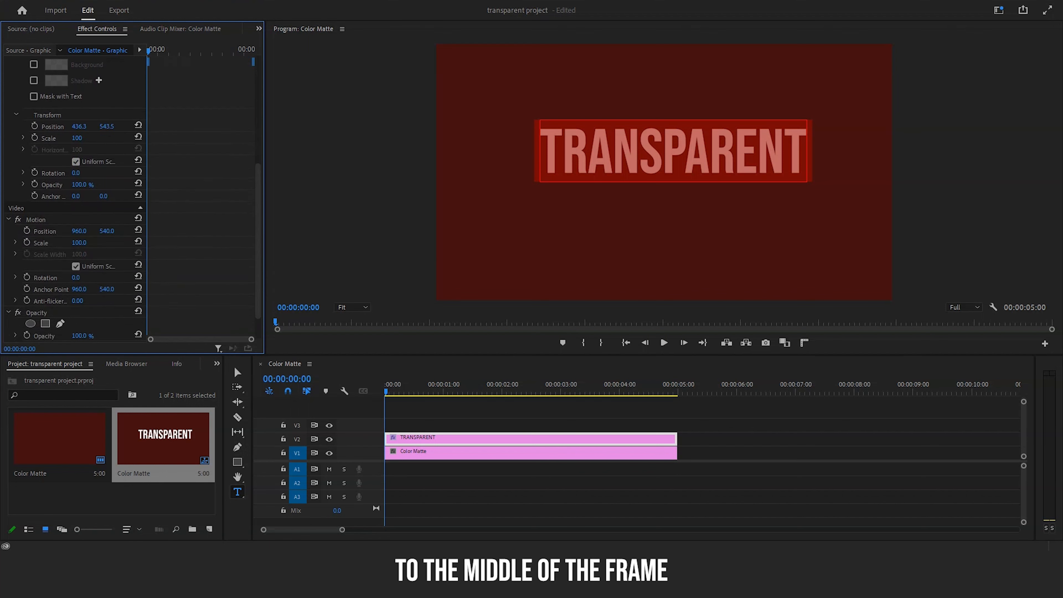
drag(106, 125, 149, 126)
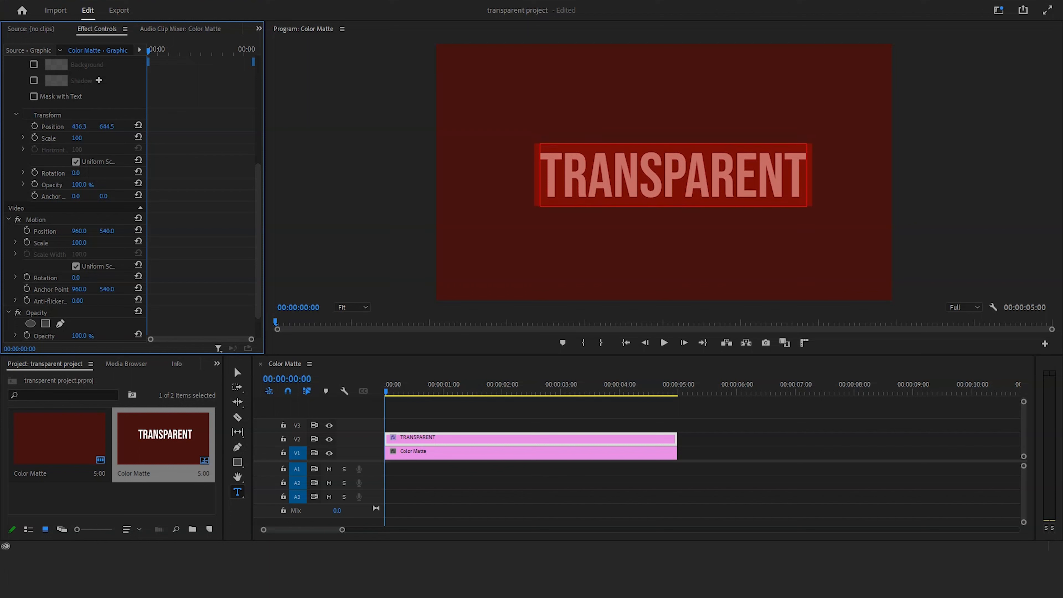
key(v)
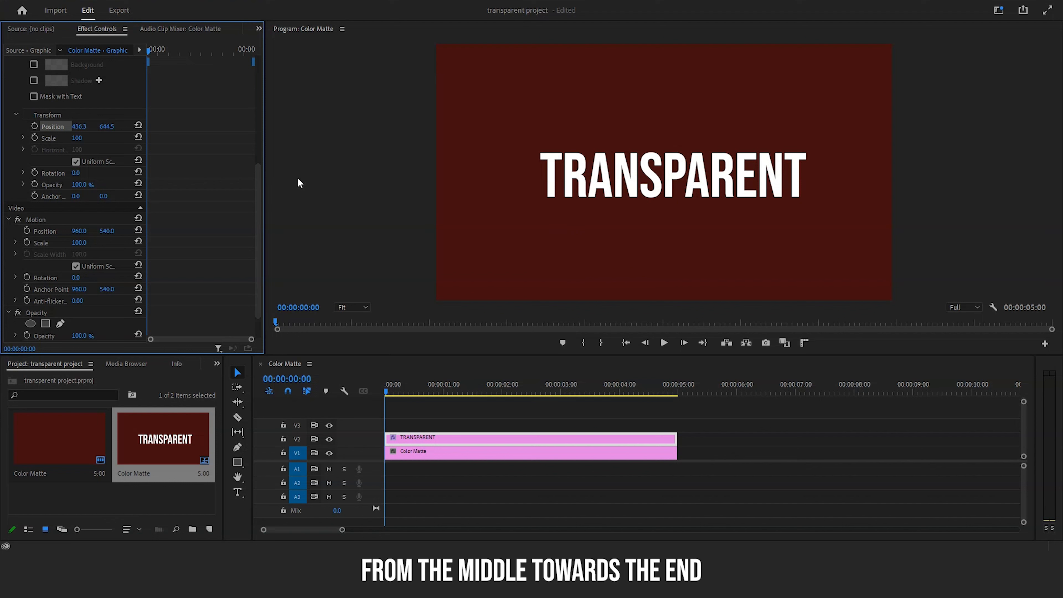
Step: Keyframe the text's transform position at the clip start and 00:00:04:11, and drop it out of frame to Y 1299.5 at 00:00:04:59
click(35, 126)
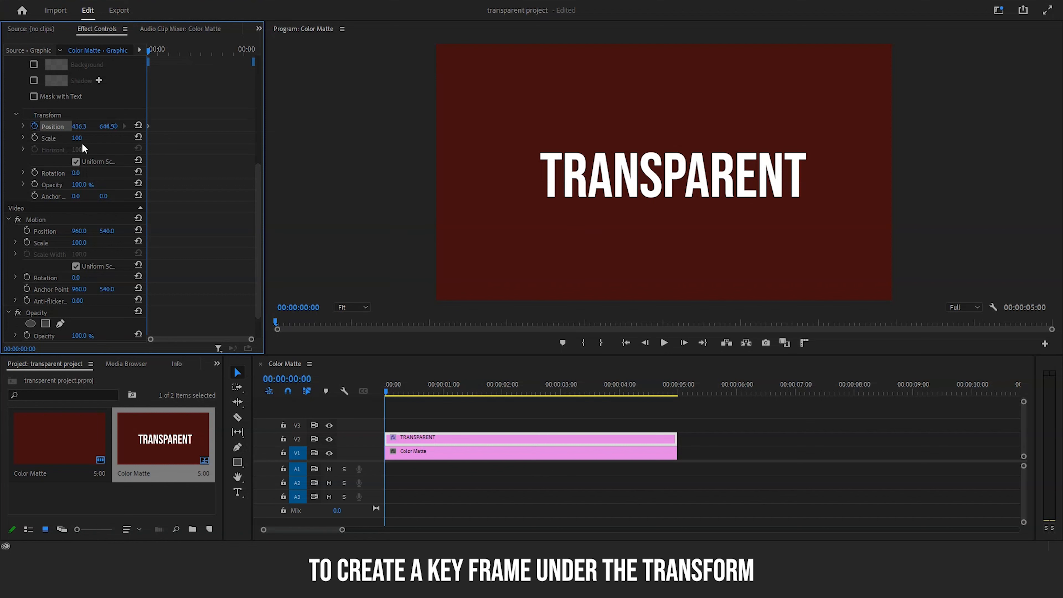
drag(265, 151, 426, 158)
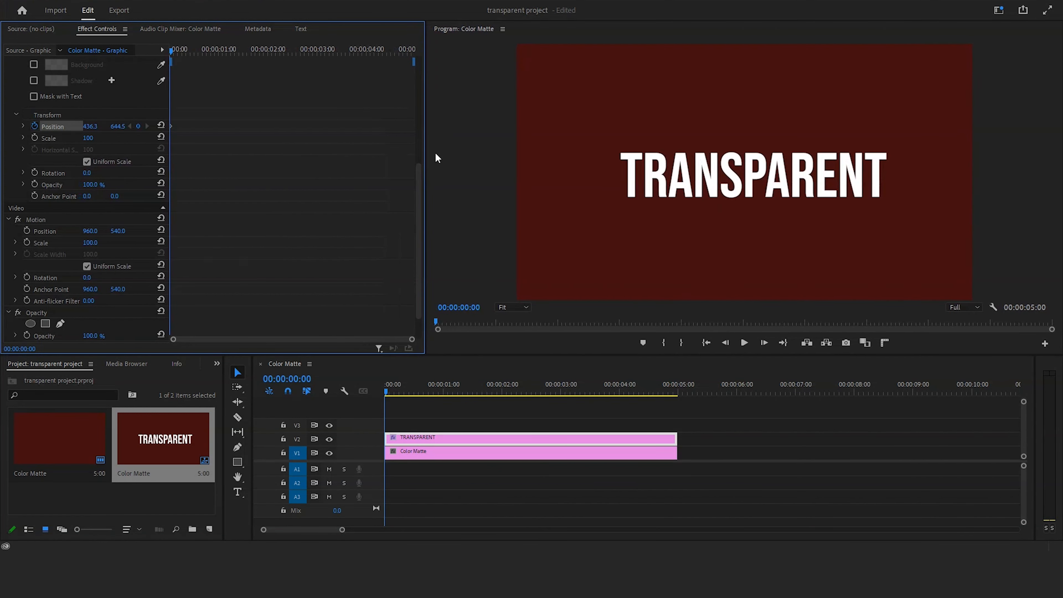
click(383, 390)
key(space)
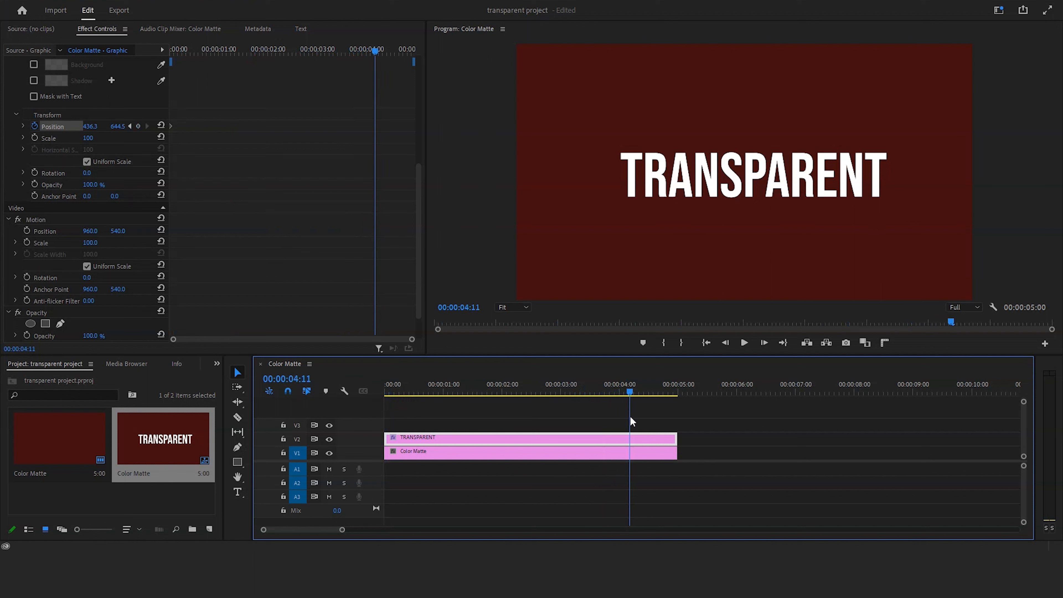
click(140, 126)
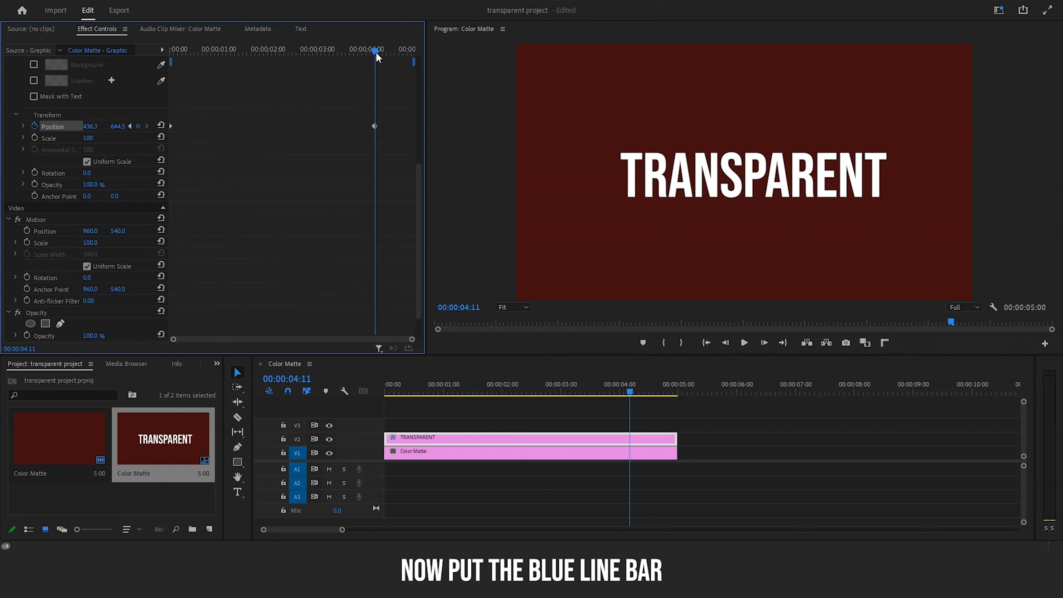
drag(375, 51, 415, 55)
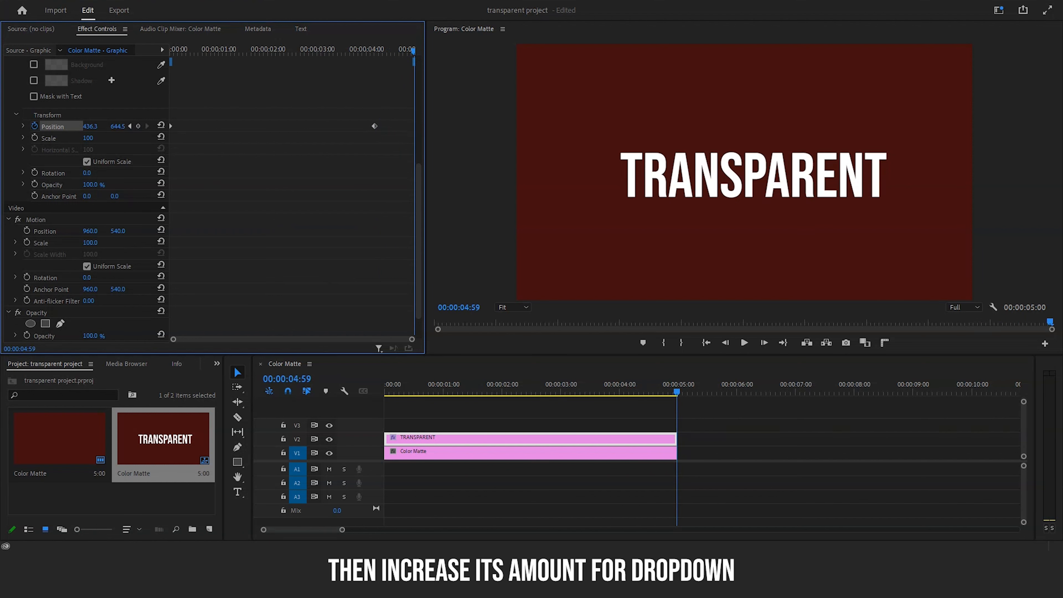
drag(118, 126, 389, 126)
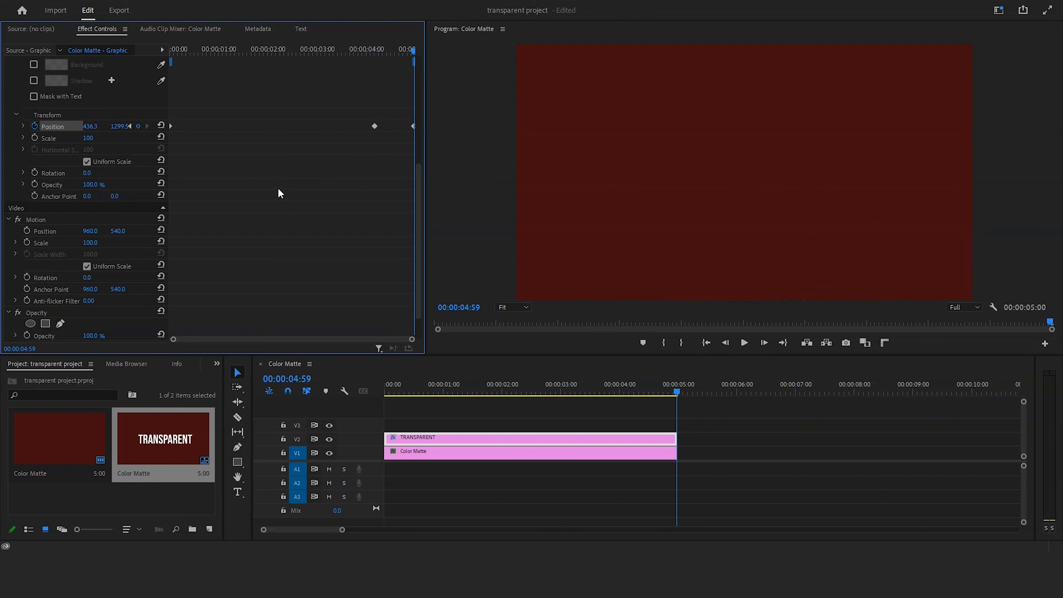
Step: Apply Ease Out temporal interpolation to the second-last position keyframe of the text
drag(366, 94, 390, 145)
right_click(375, 128)
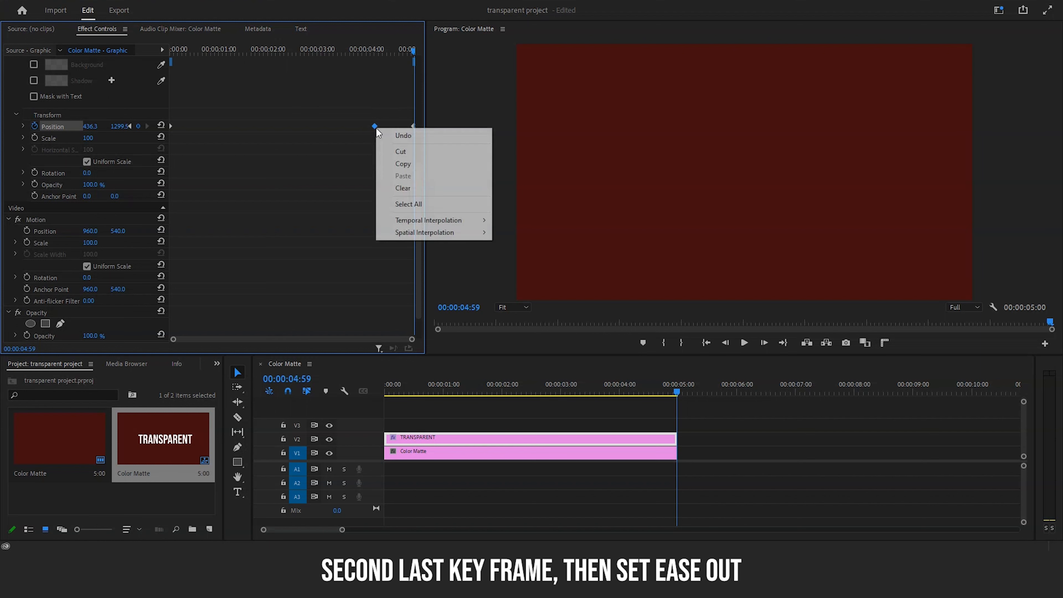
mouse_move(423, 217)
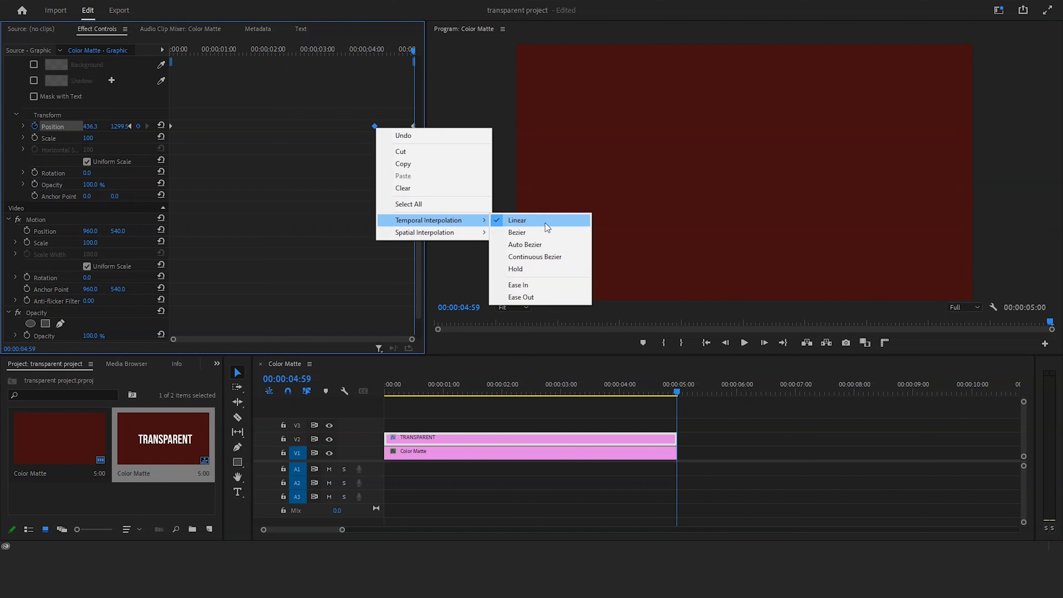
click(520, 297)
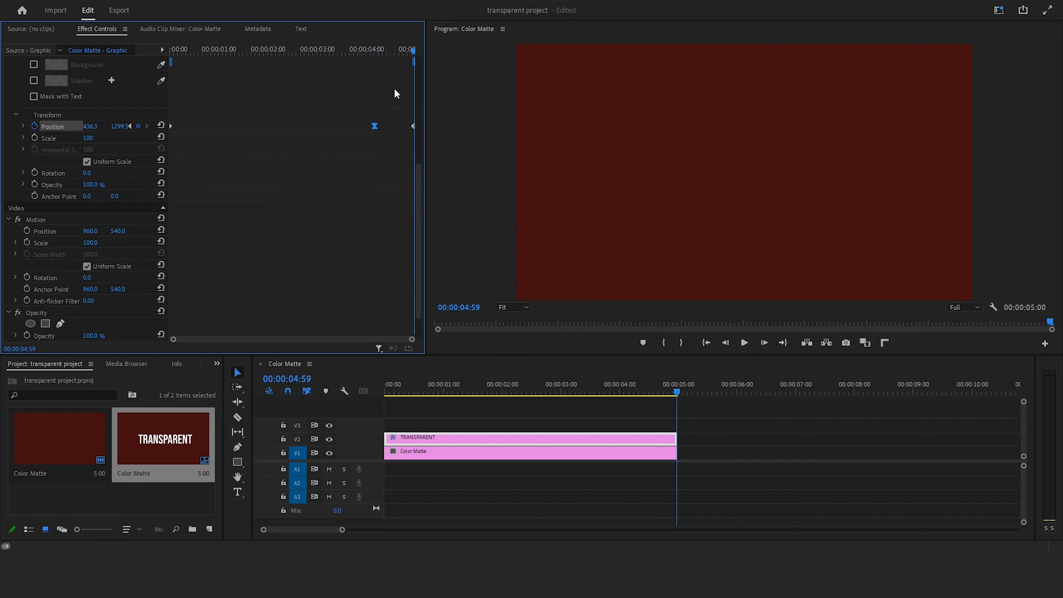
Step: Apply Ease In temporal interpolation to the last position keyframe and deselect the text clip
drag(394, 88, 420, 133)
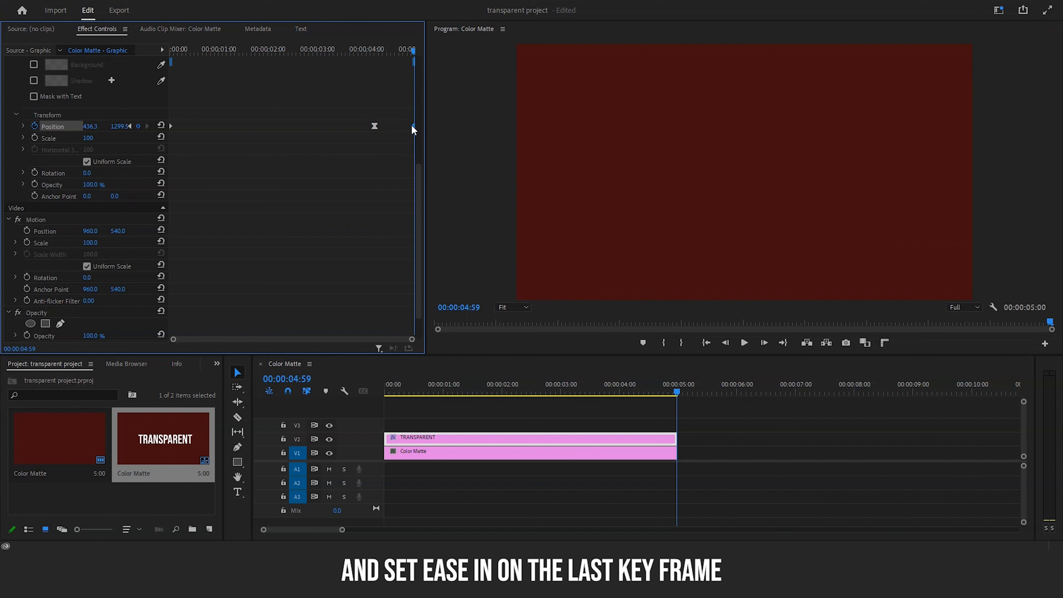
right_click(412, 126)
mouse_move(447, 217)
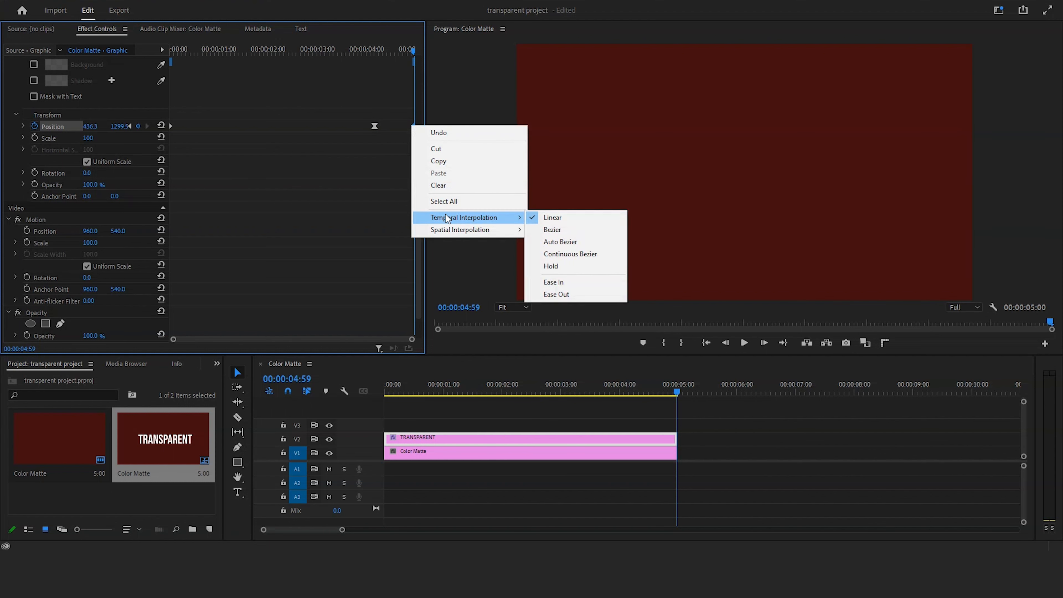
click(583, 281)
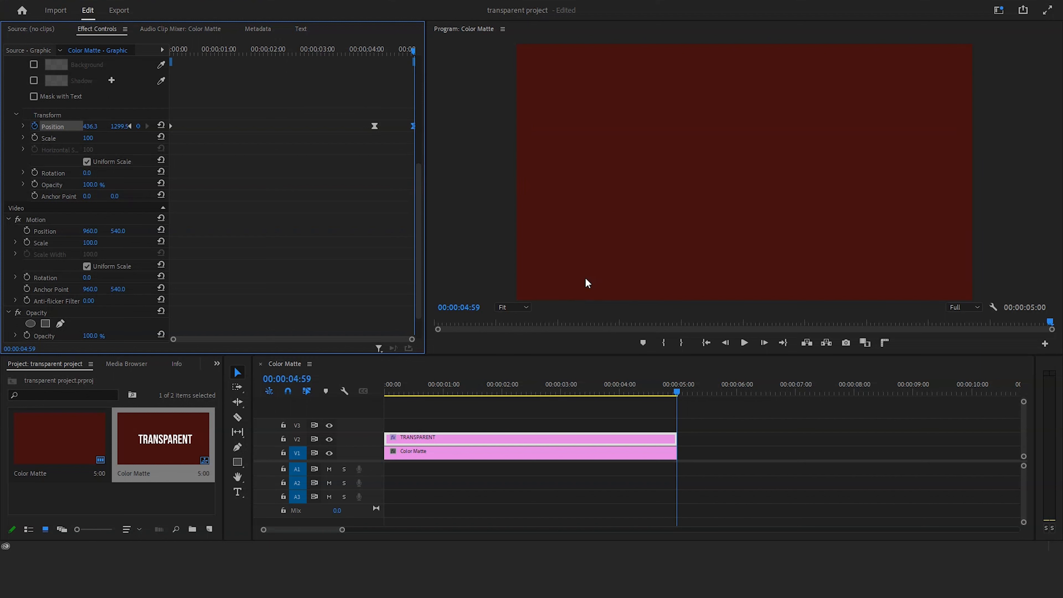
click(578, 419)
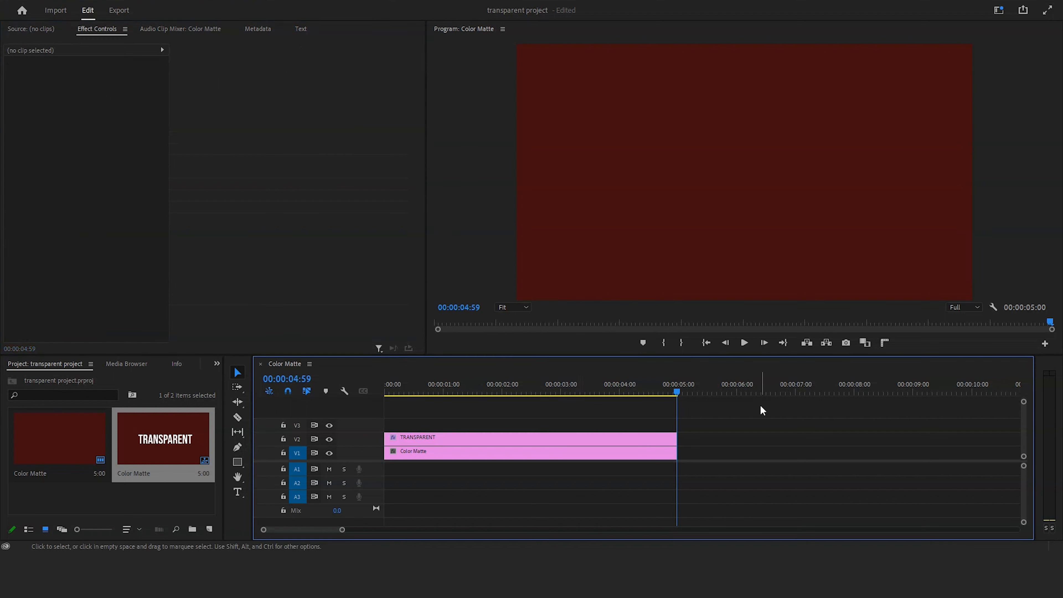
Step: Play the sequence from the beginning to preview the text animation, and scrub back to about 00:00:02:46
drag(678, 389, 379, 410)
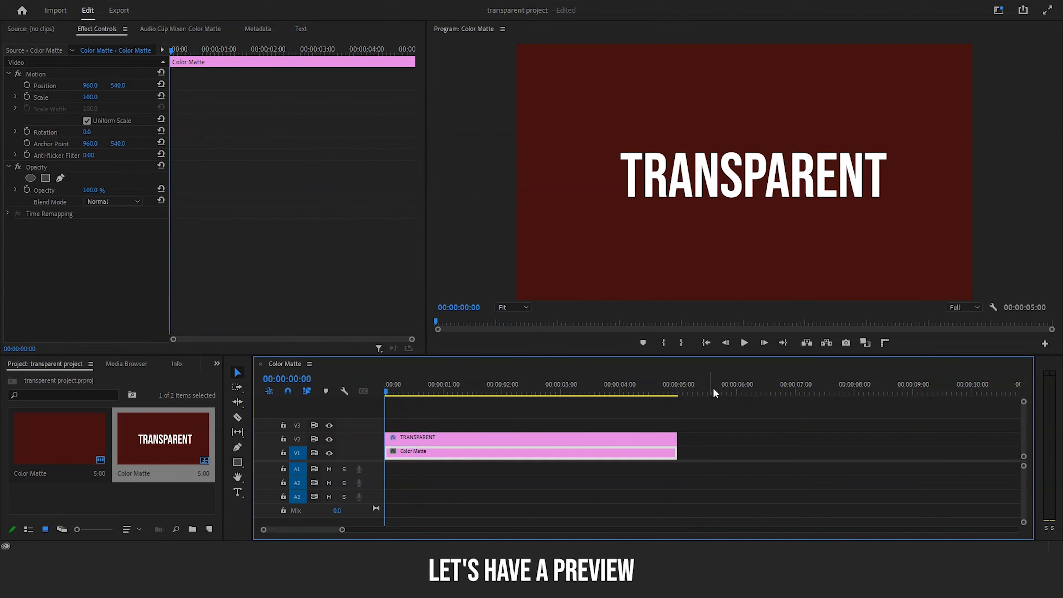
click(744, 344)
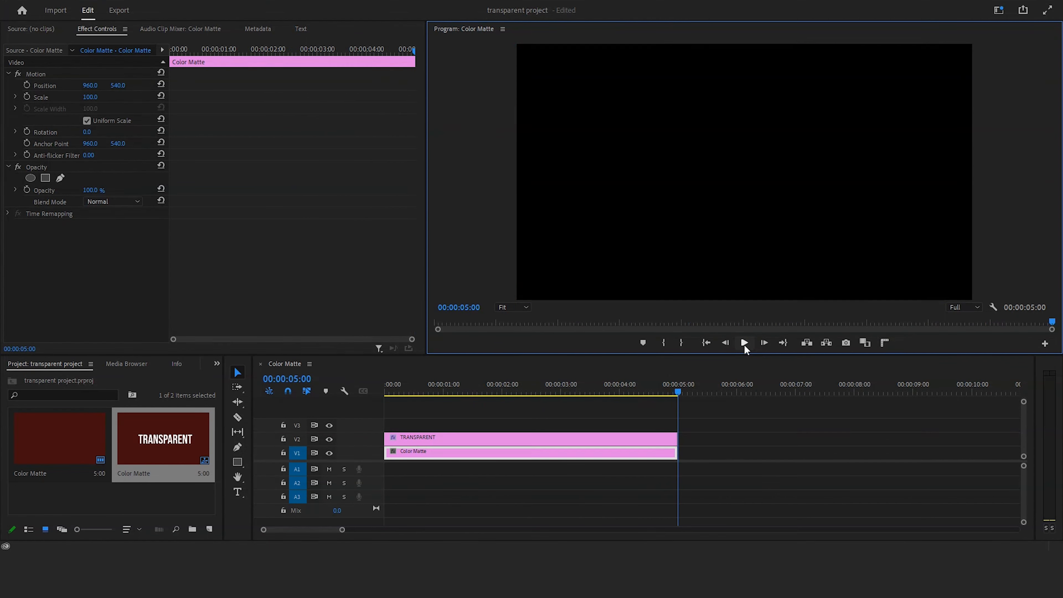
drag(677, 395, 551, 432)
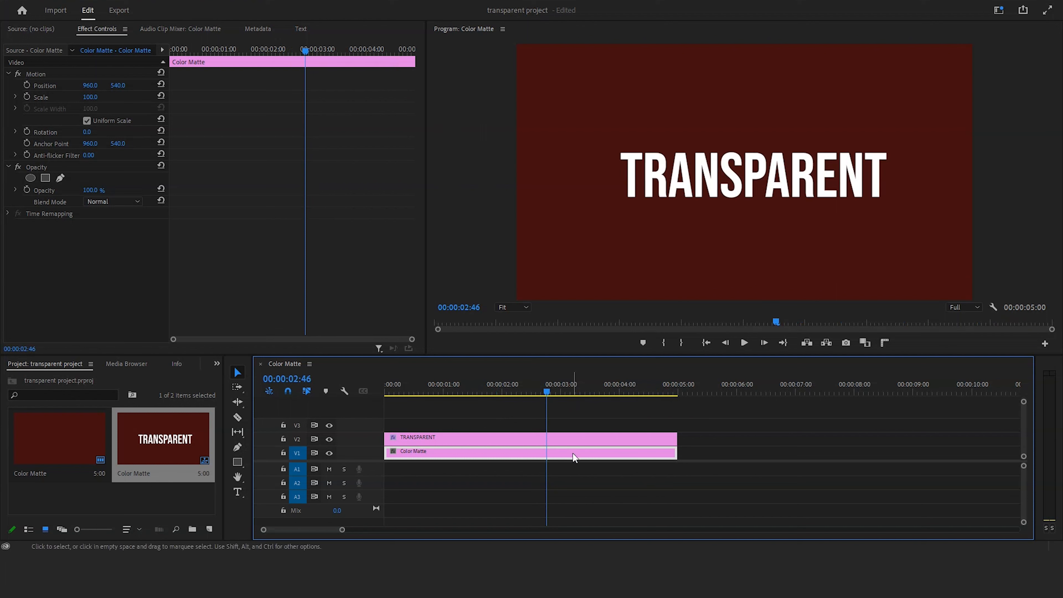
Step: Delete the Color Matte clip beneath the text graphic in the timeline
click(570, 467)
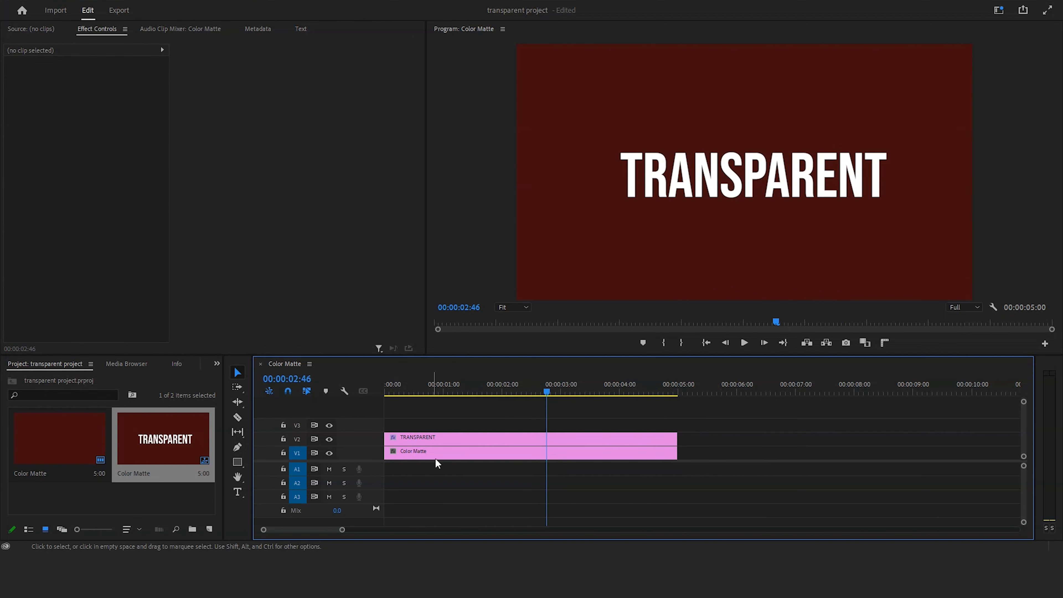
click(492, 457)
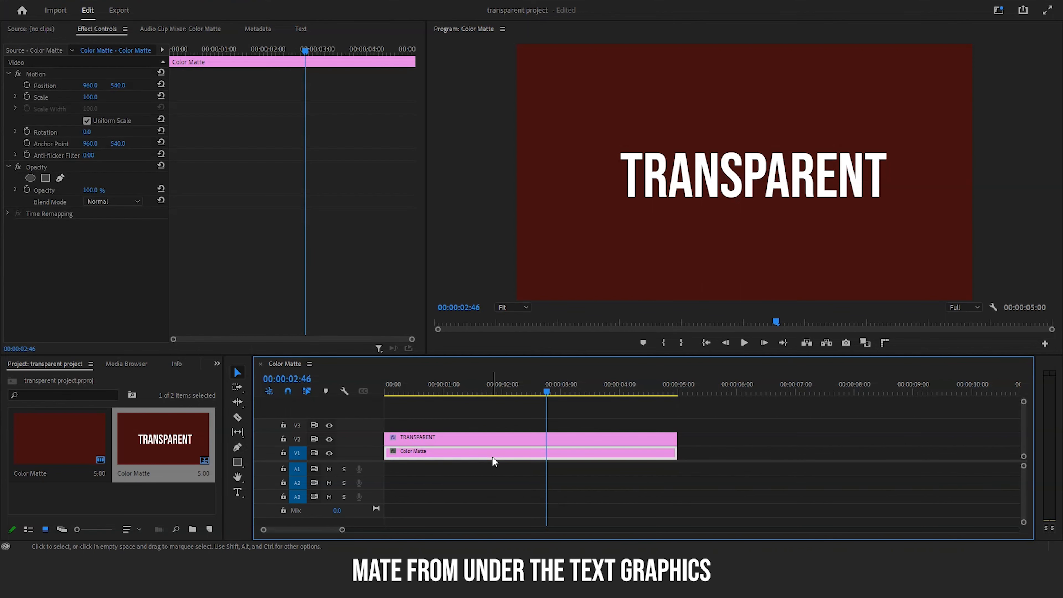
key(Delete)
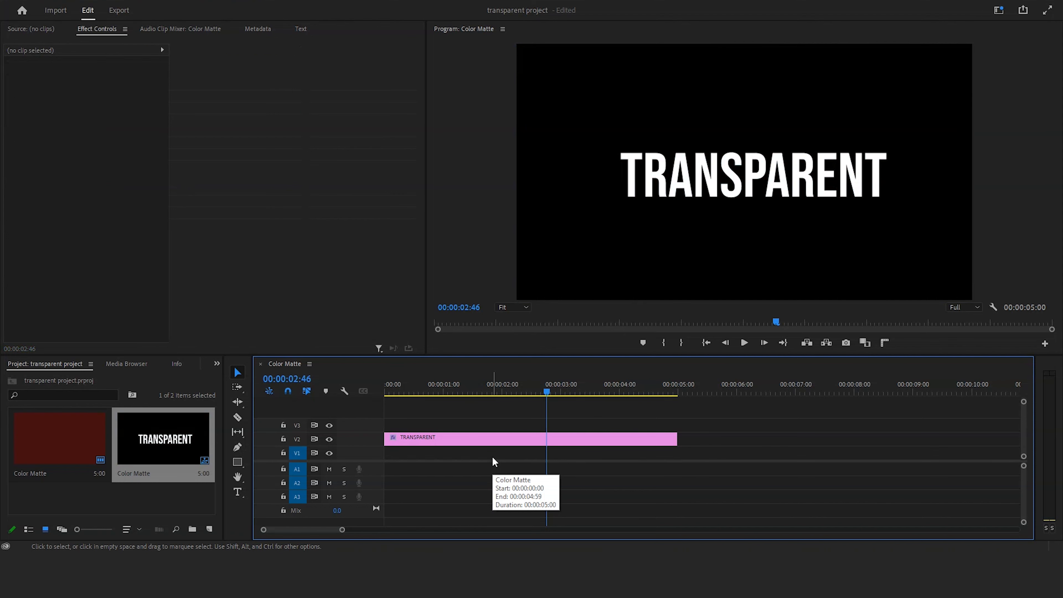
Step: Open the export settings for the sequence and set the output format to QuickTime
key(ctrl+m)
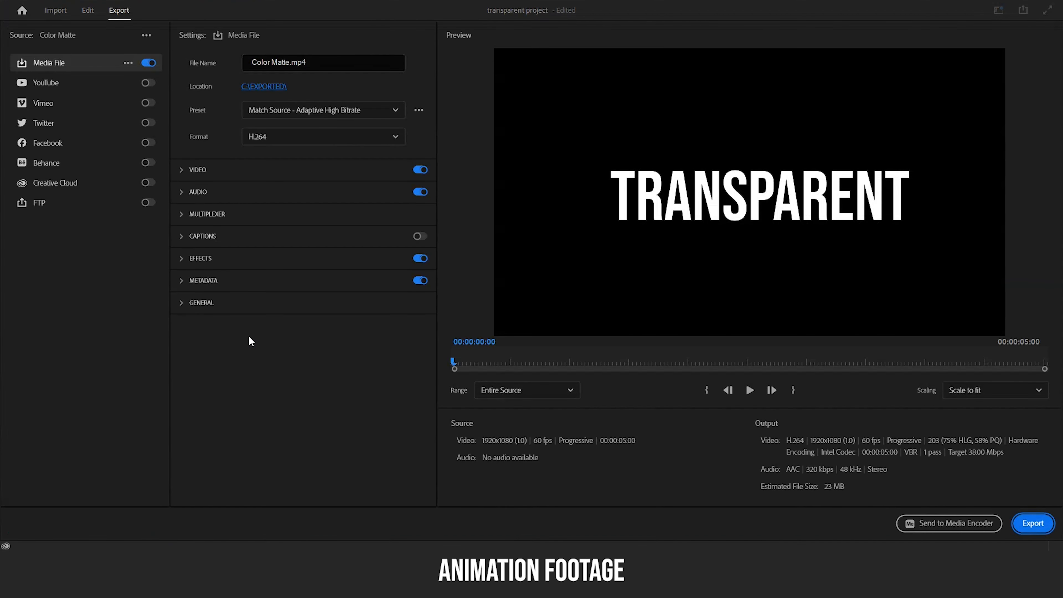
click(400, 139)
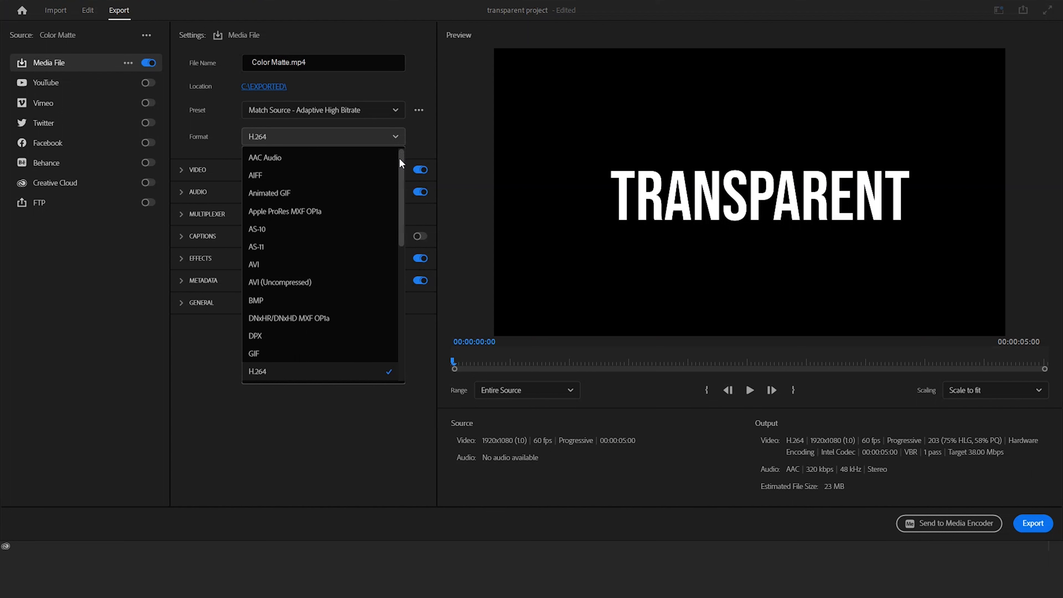
drag(398, 157, 397, 295)
click(346, 290)
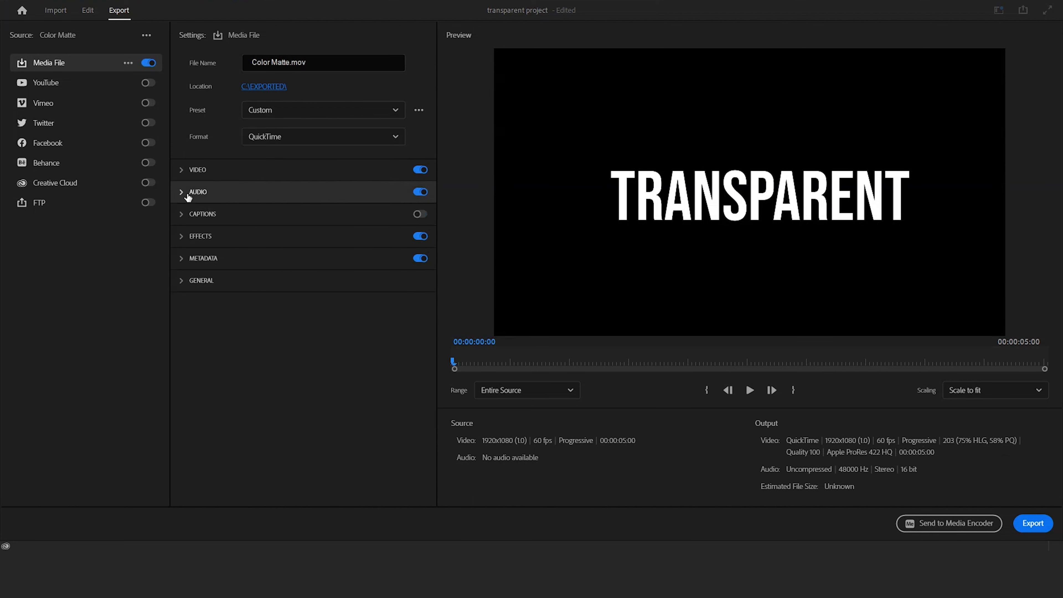
Step: Expand the video export settings and set the video codec to Animation
click(181, 171)
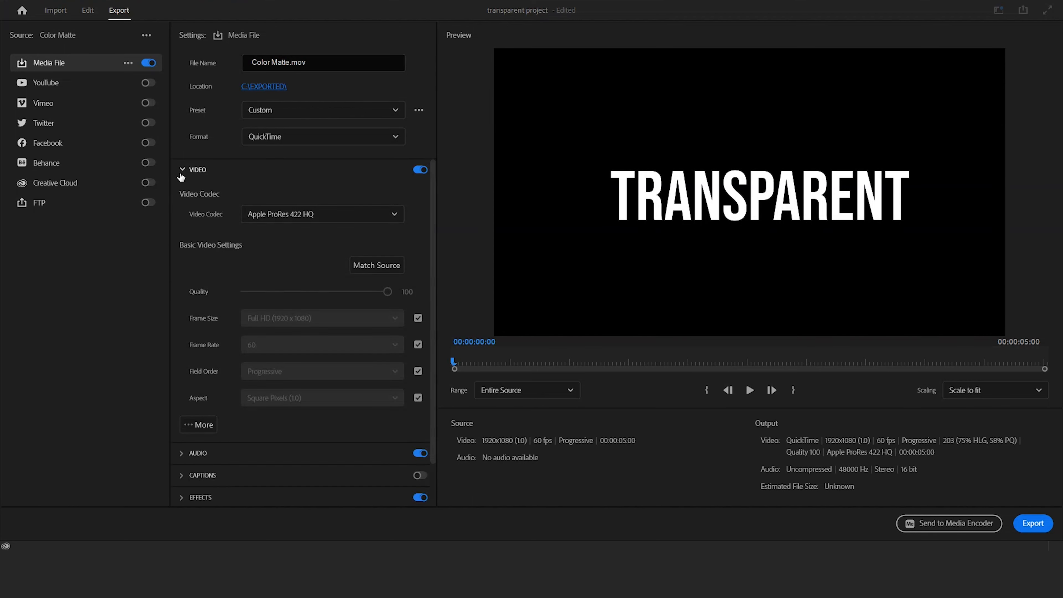
click(399, 214)
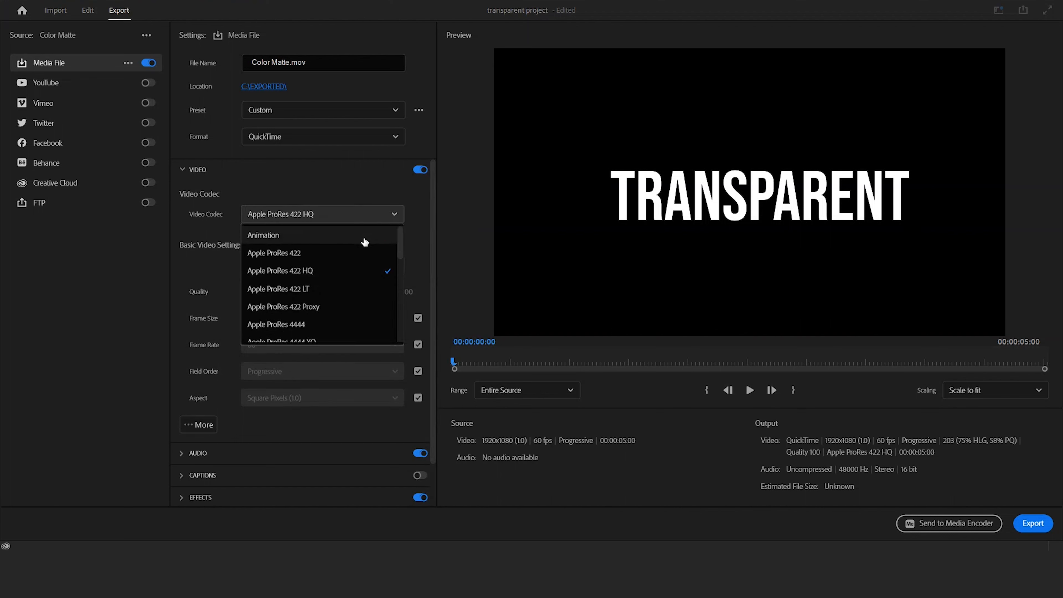
click(364, 238)
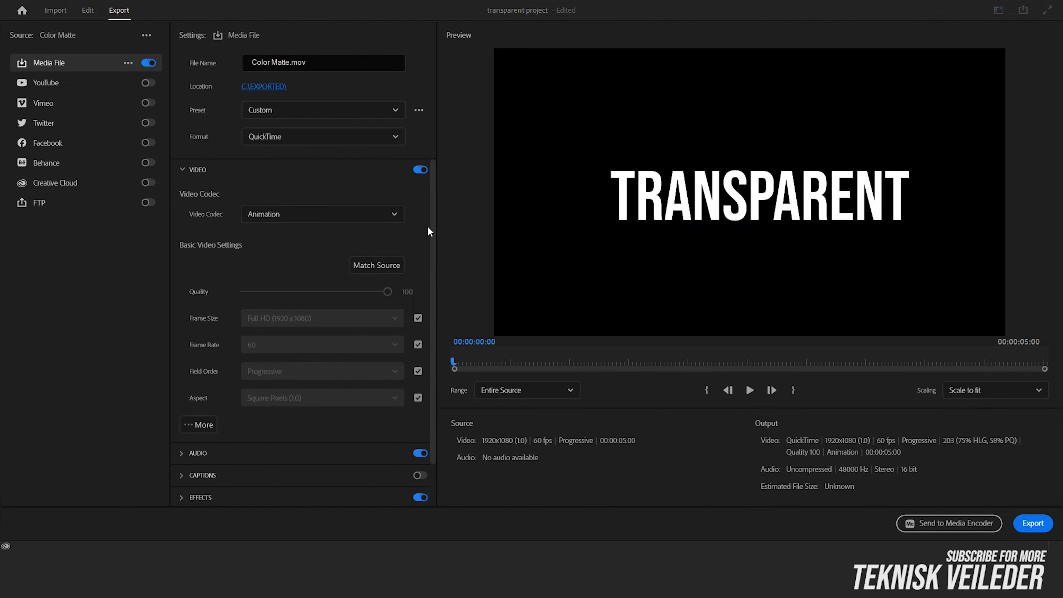
Step: Set the colour depth to 8-bpc + alpha in the additional video settings and export the sequence
scroll(430, 238, down, 3)
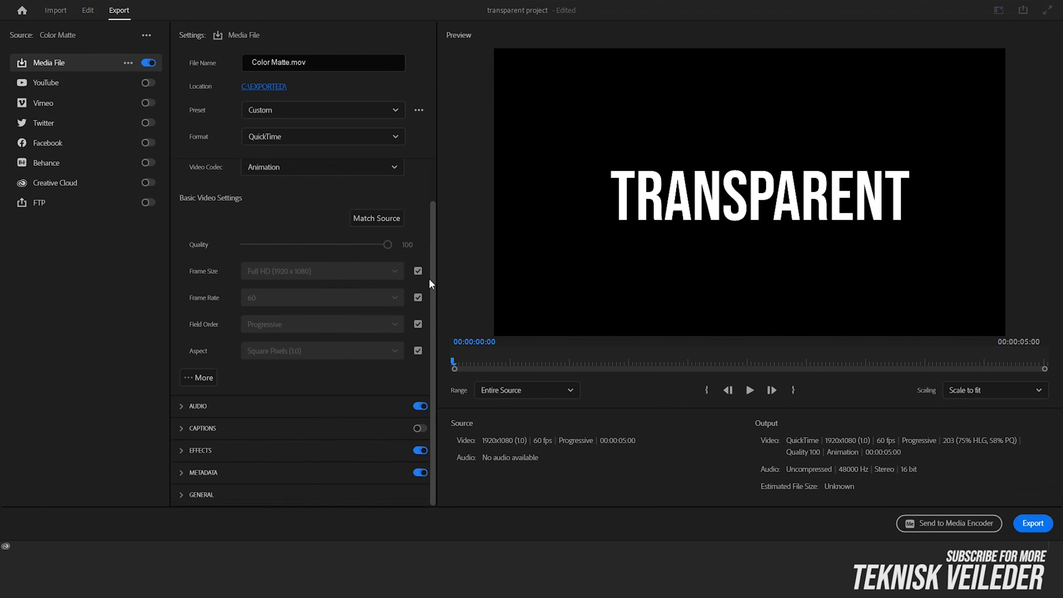
click(203, 378)
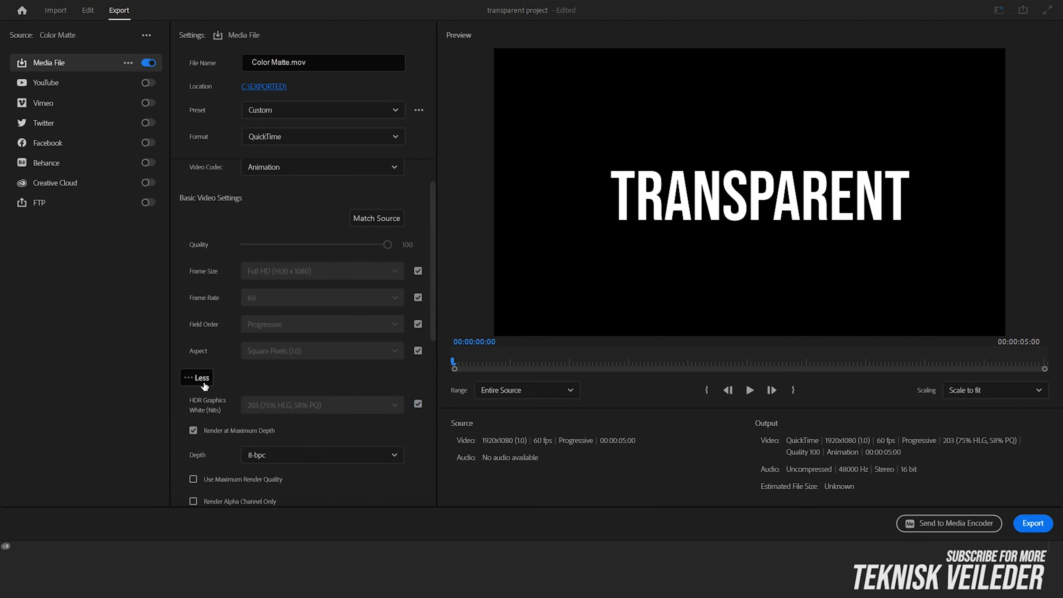
click(394, 455)
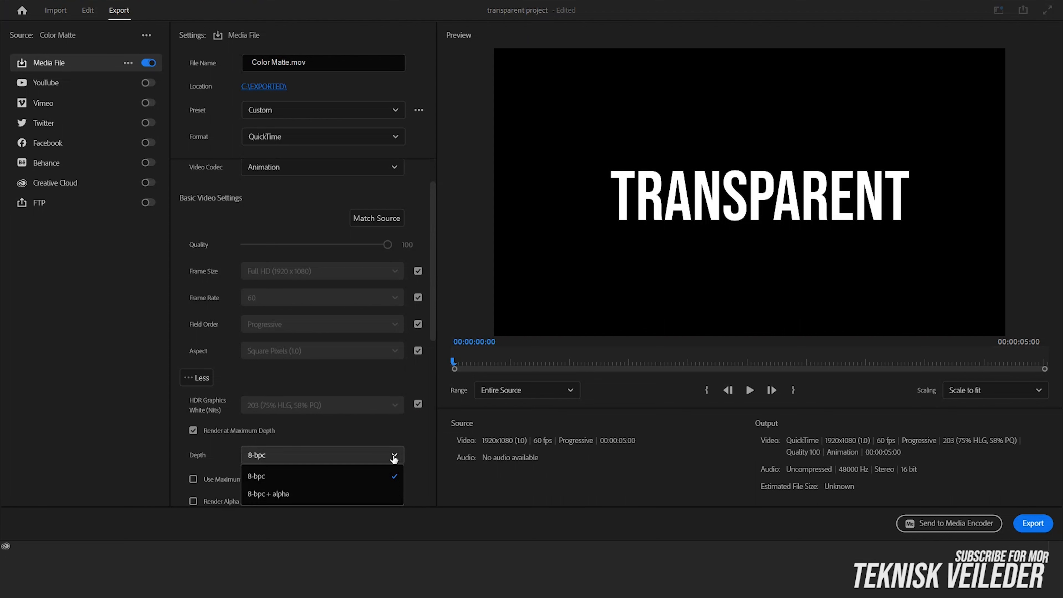
click(389, 494)
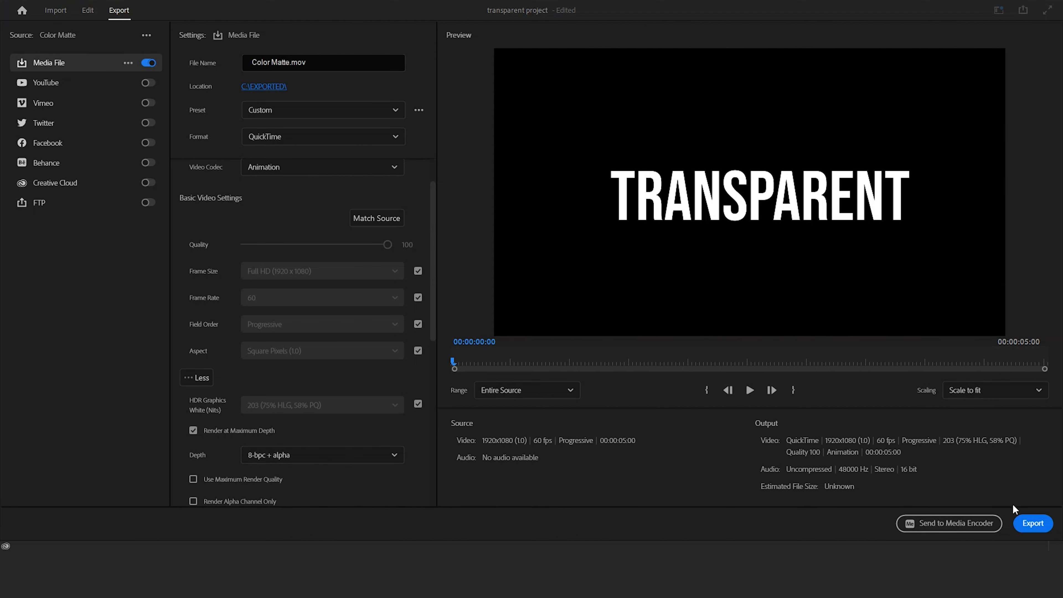
click(1033, 524)
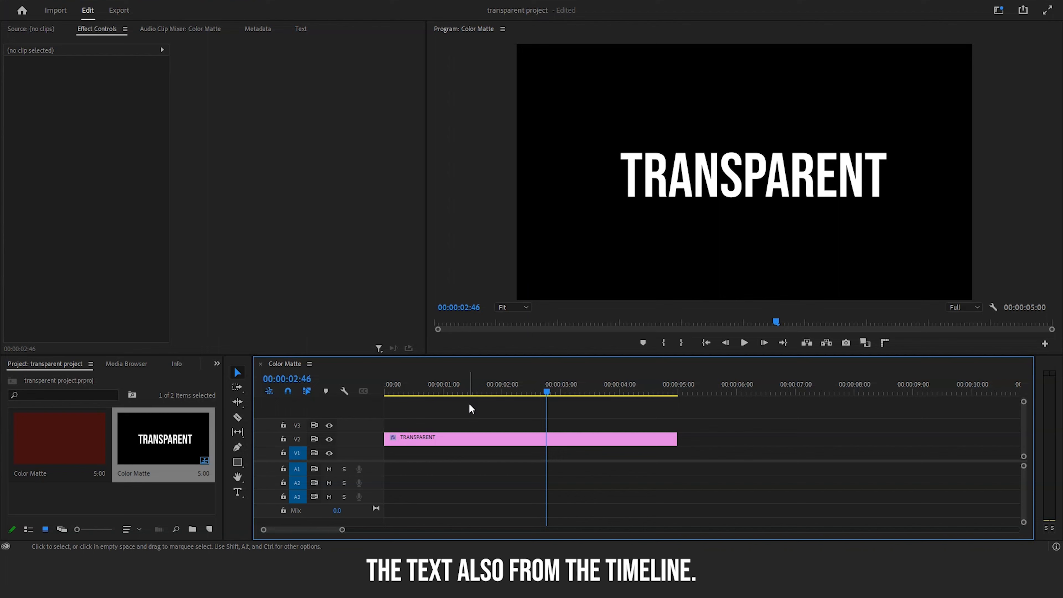
Step: Delete the TRANSPARENT text clip from the timeline
drag(469, 404, 505, 476)
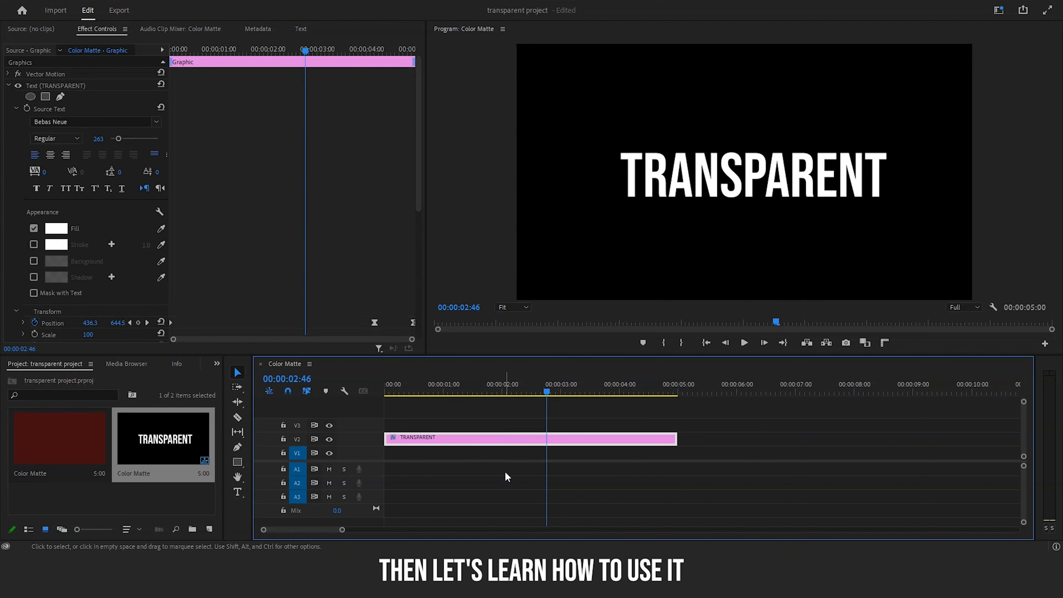
key(Delete)
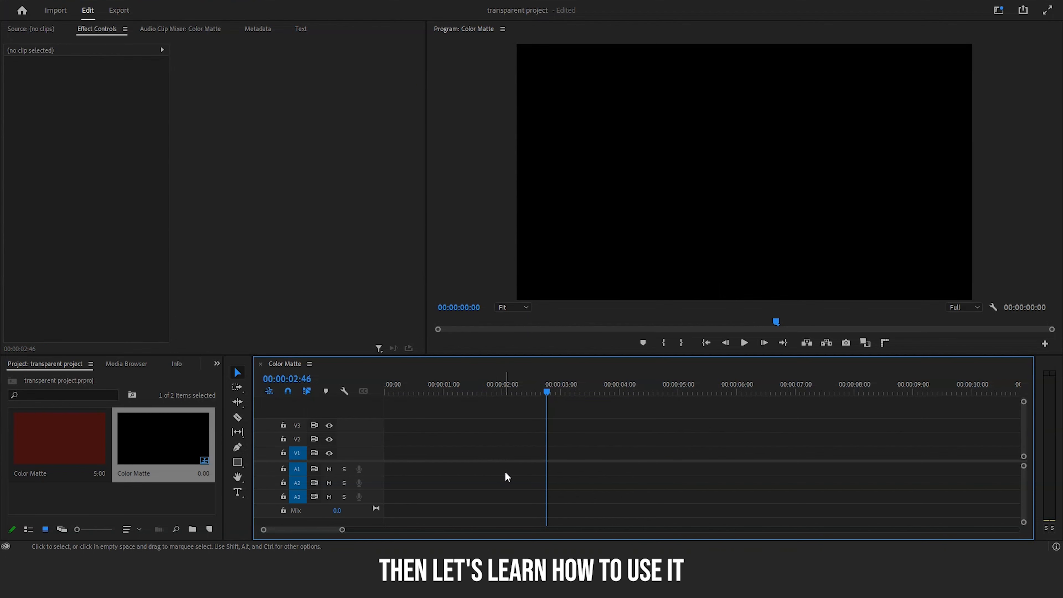
Step: Import the Abstract Flying Pages background video from the BG folder and place it on track V1 at the start of the timeline
right_click(169, 382)
click(260, 249)
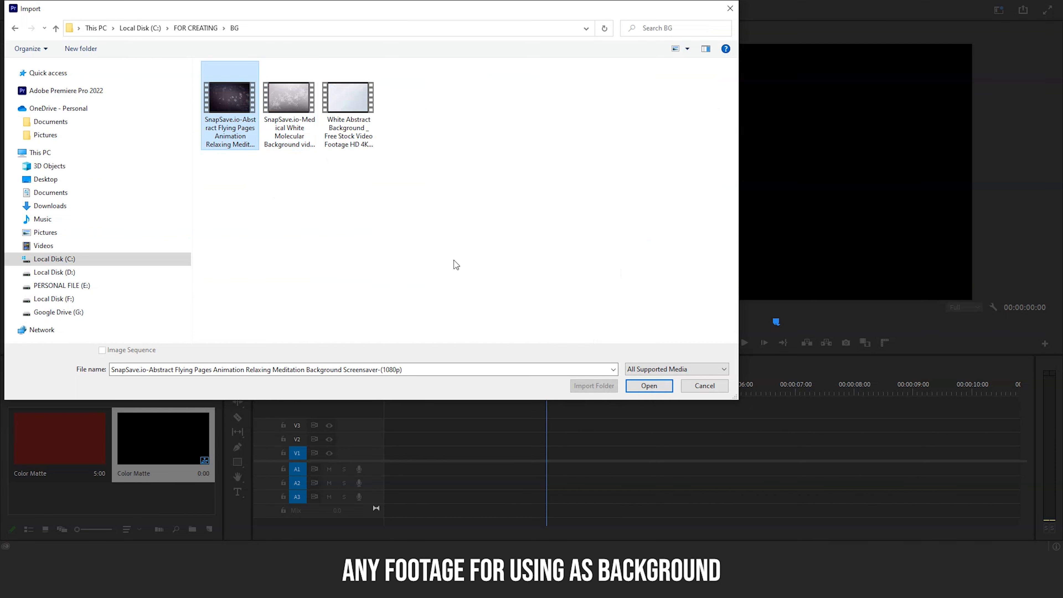
click(644, 385)
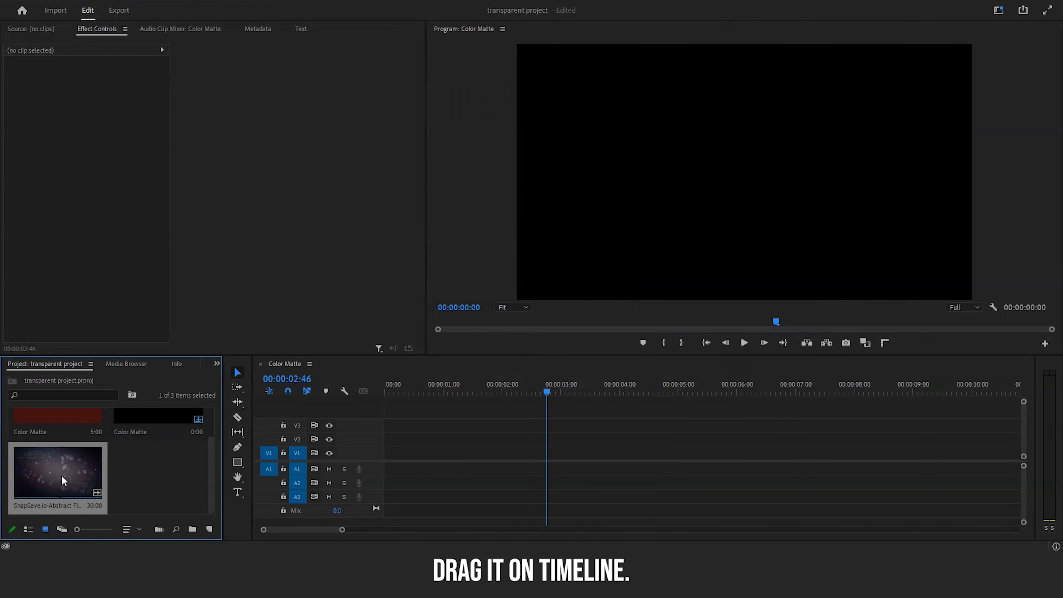
drag(61, 475, 385, 461)
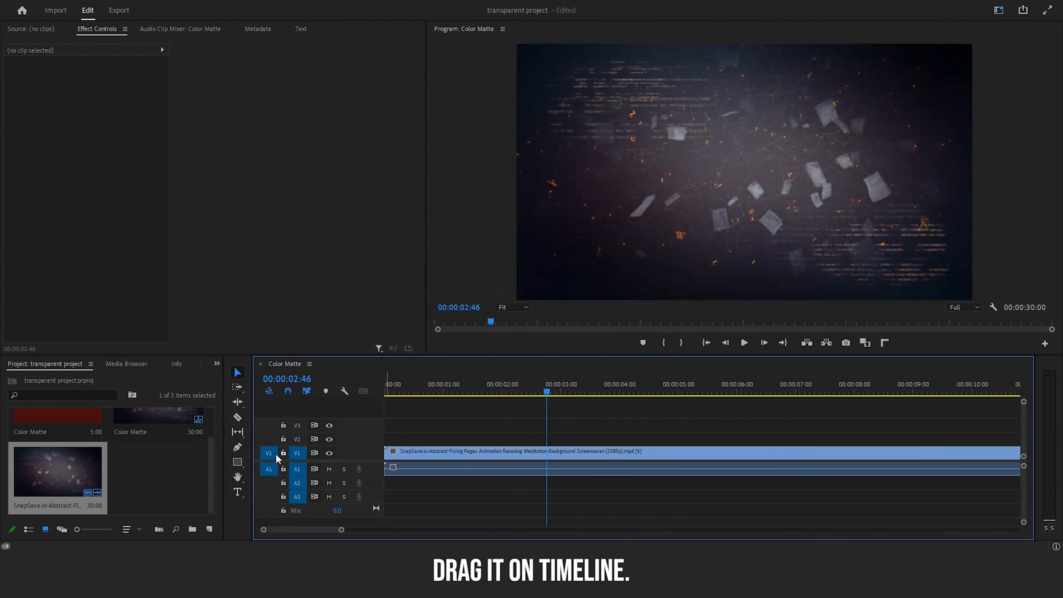
Step: Import the exported Color Matte_2 video and place it on track V2 above the start of the background clip
right_click(166, 474)
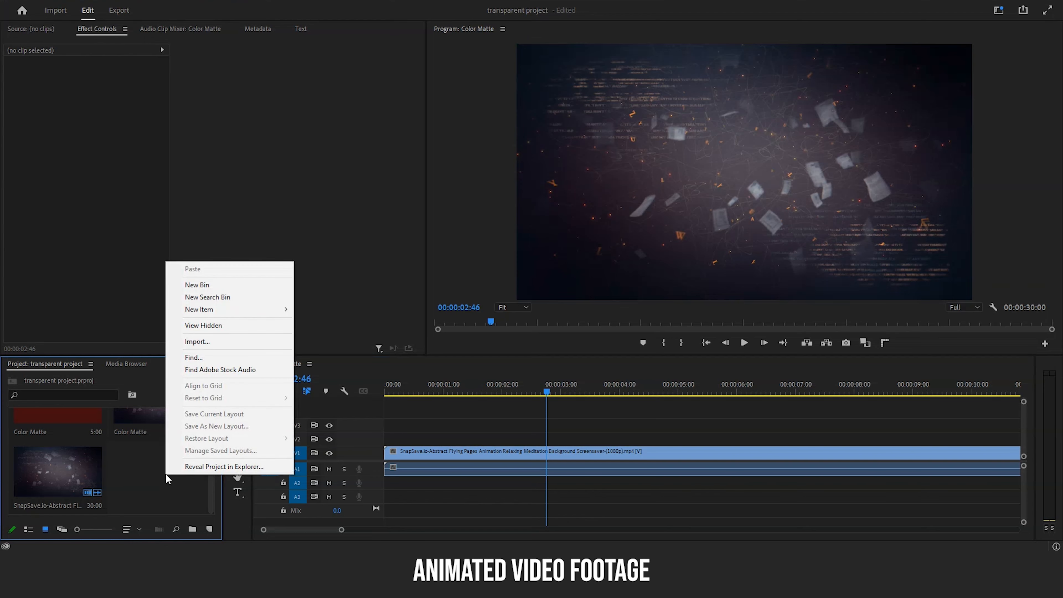
click(250, 342)
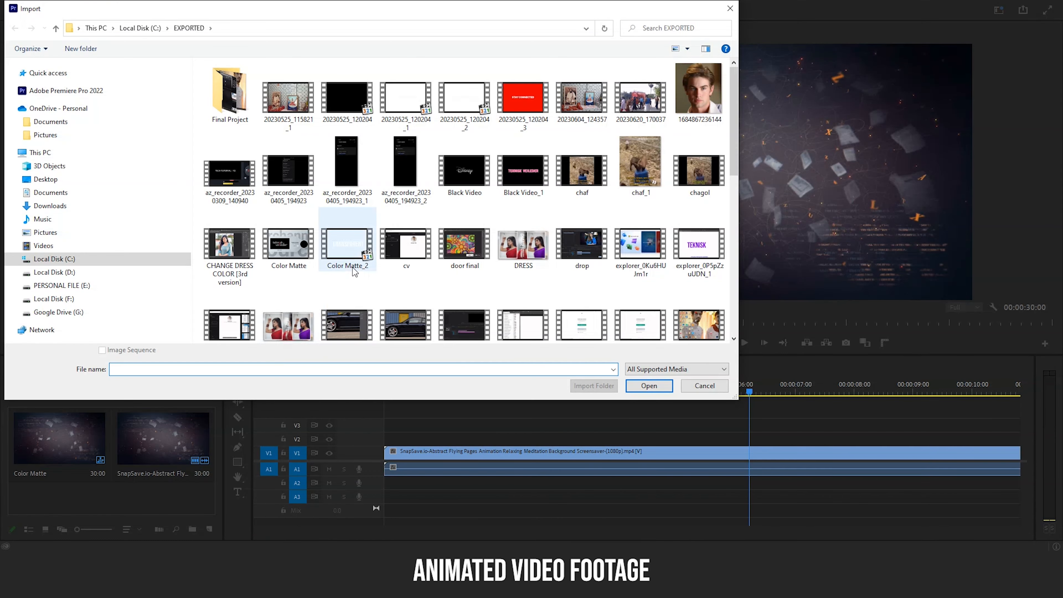
click(352, 267)
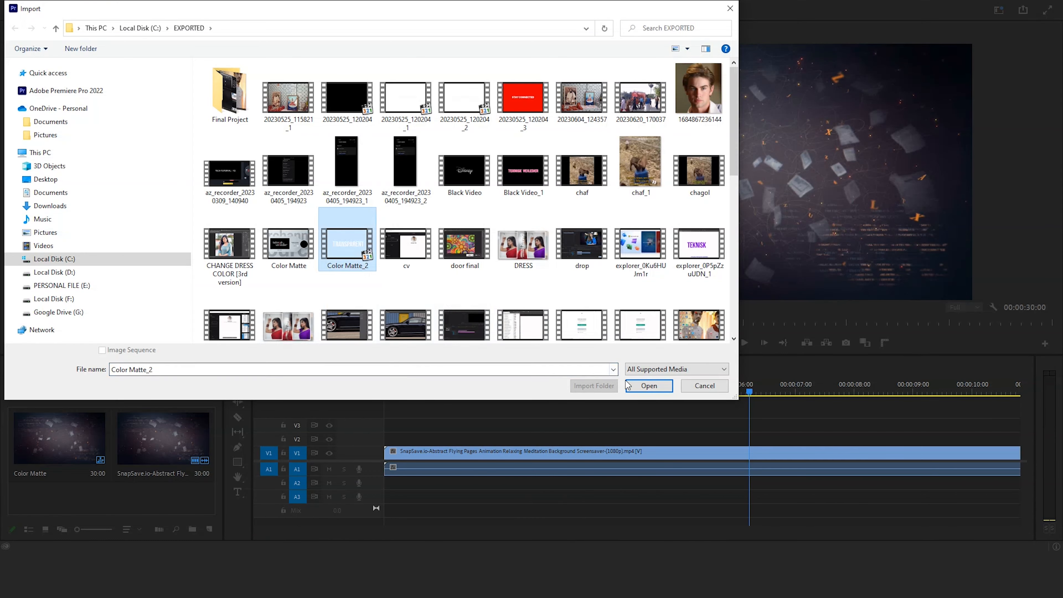
click(644, 386)
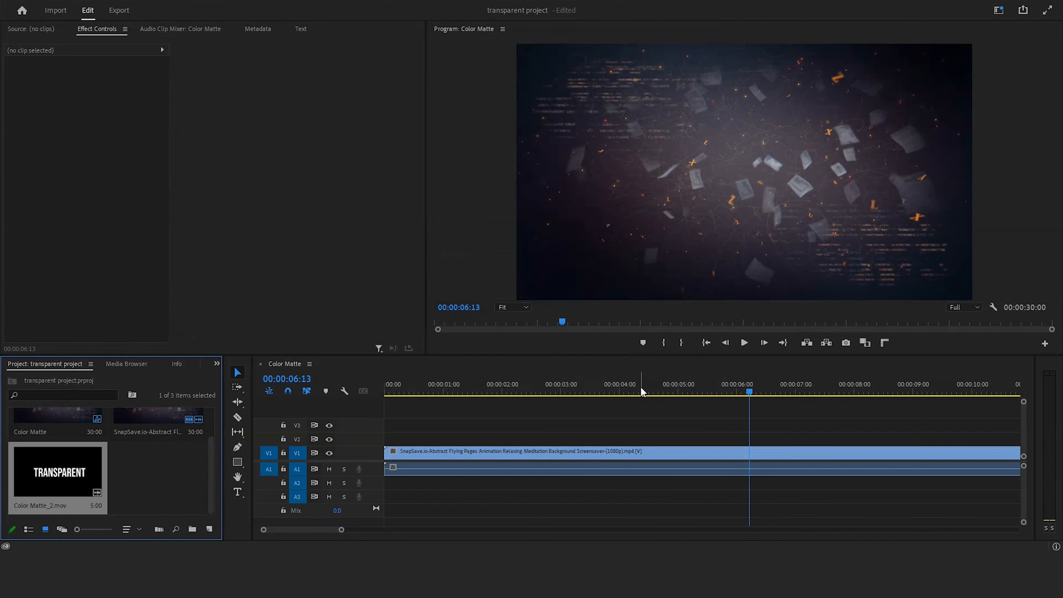
drag(60, 476, 372, 440)
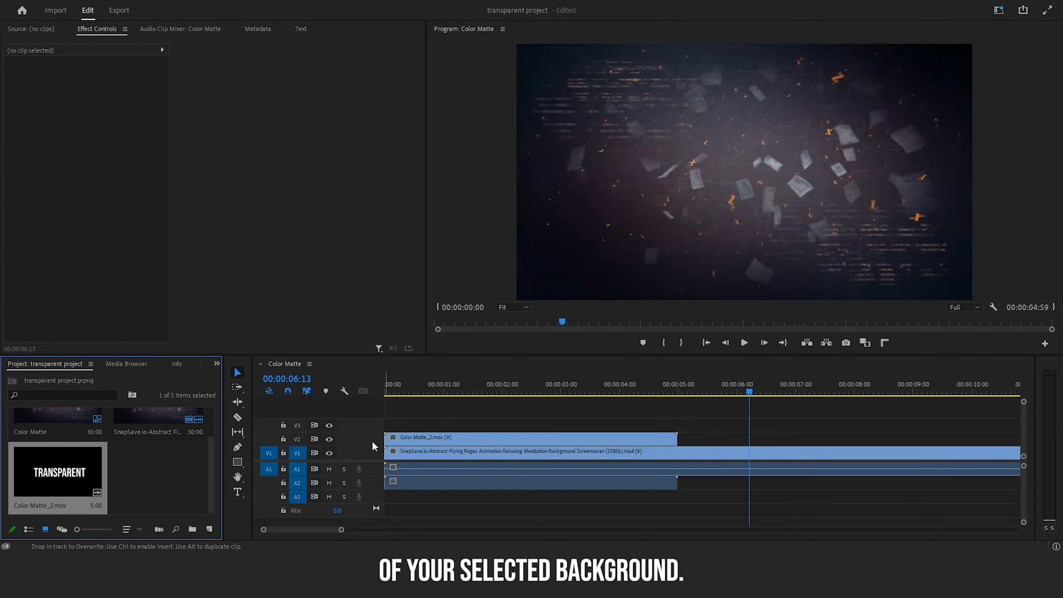
Step: Play the sequence from the beginning to preview the title over the background, and scrub back to about 00:00:03:31
key(Home)
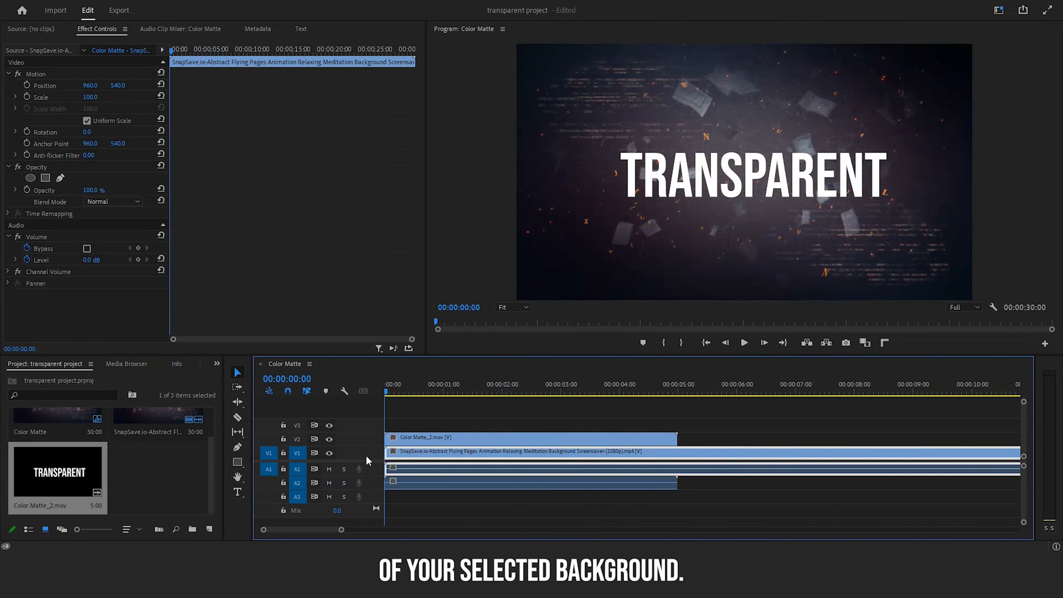
click(462, 505)
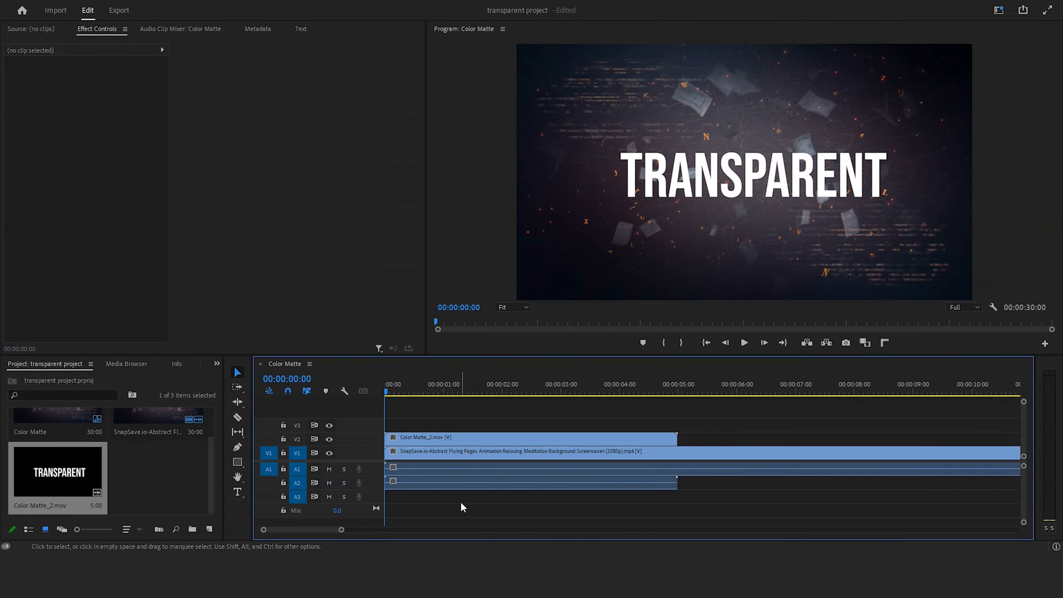
click(744, 342)
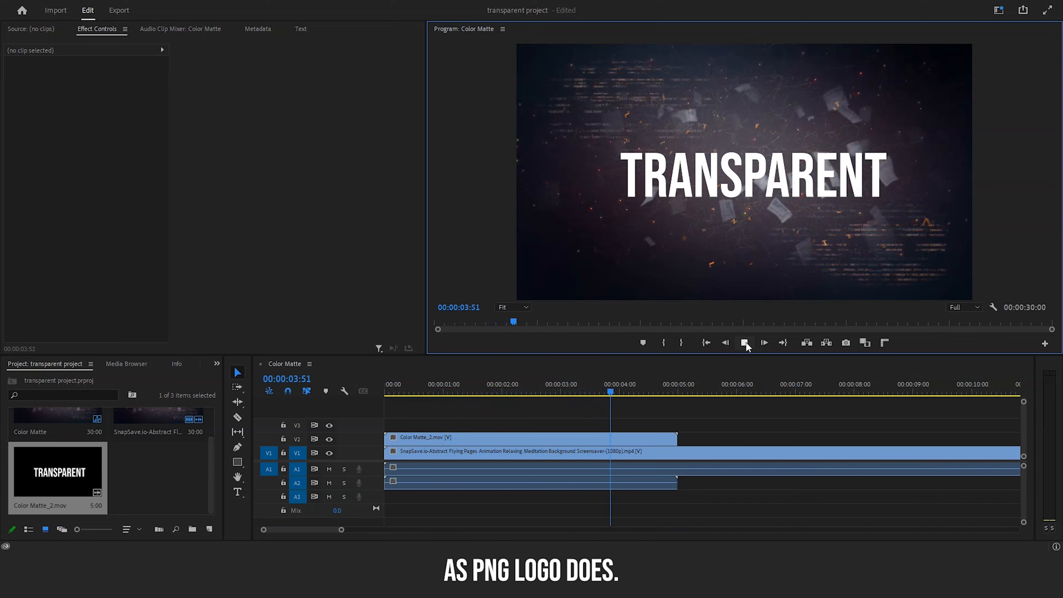
click(745, 342)
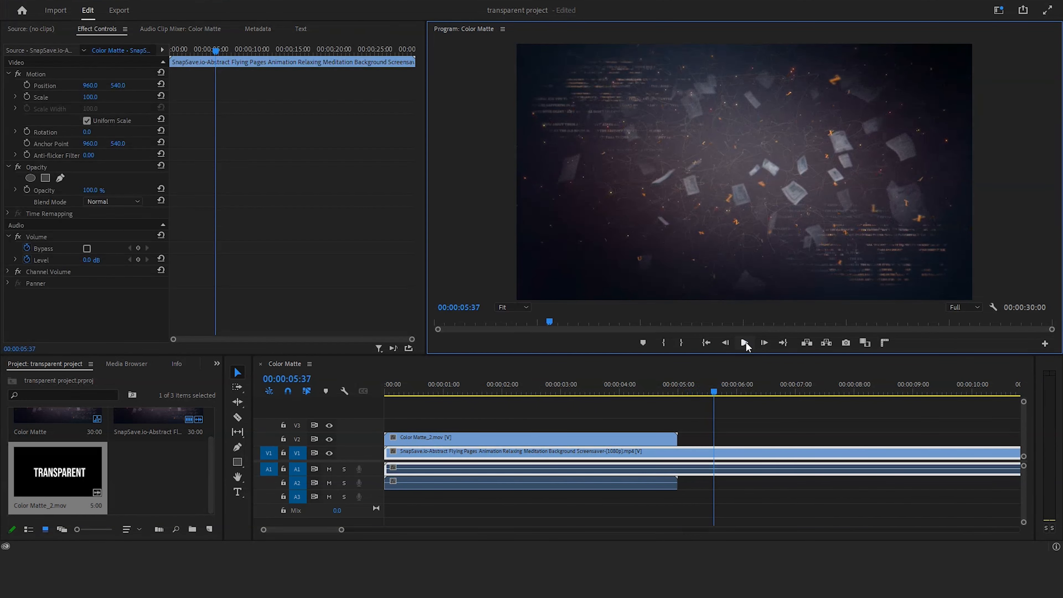
drag(714, 391, 591, 442)
click(692, 512)
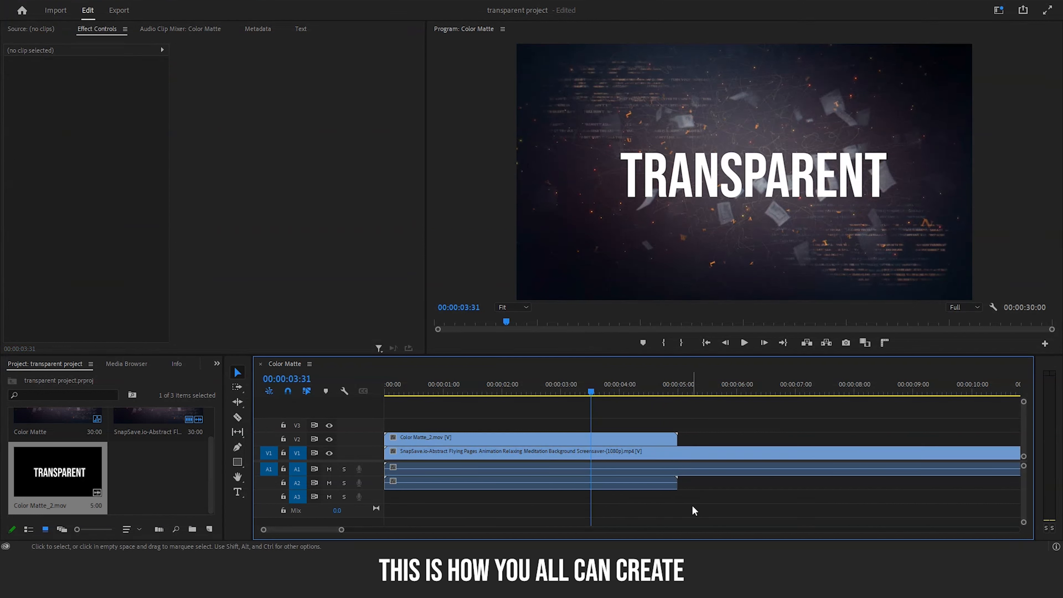
Step: Trim the end of the background clip on V1 to match the end of the title clip at 00:00:05:00
drag(341, 529, 422, 529)
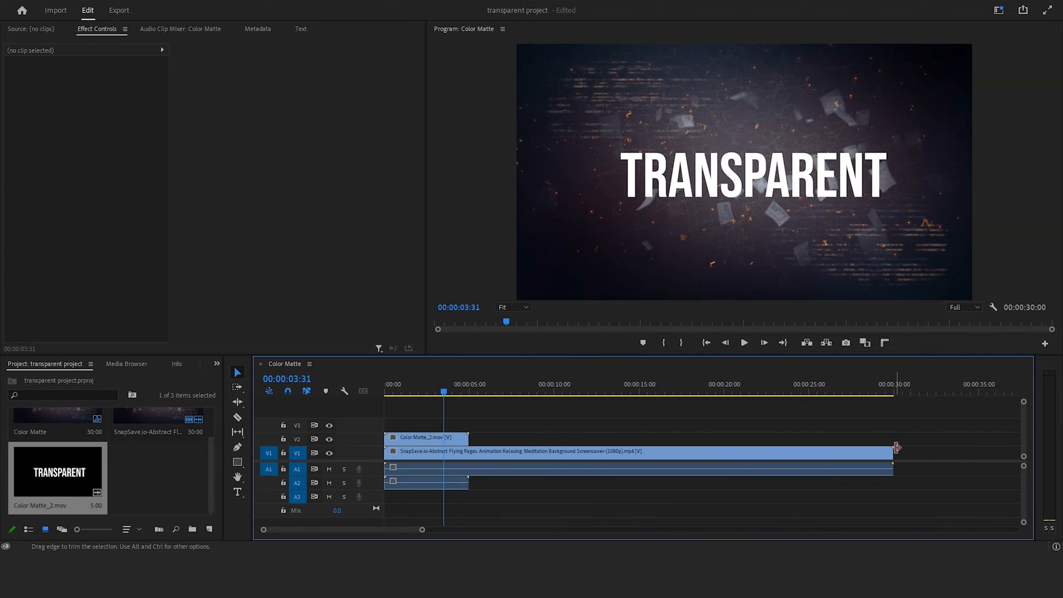
drag(892, 447, 469, 511)
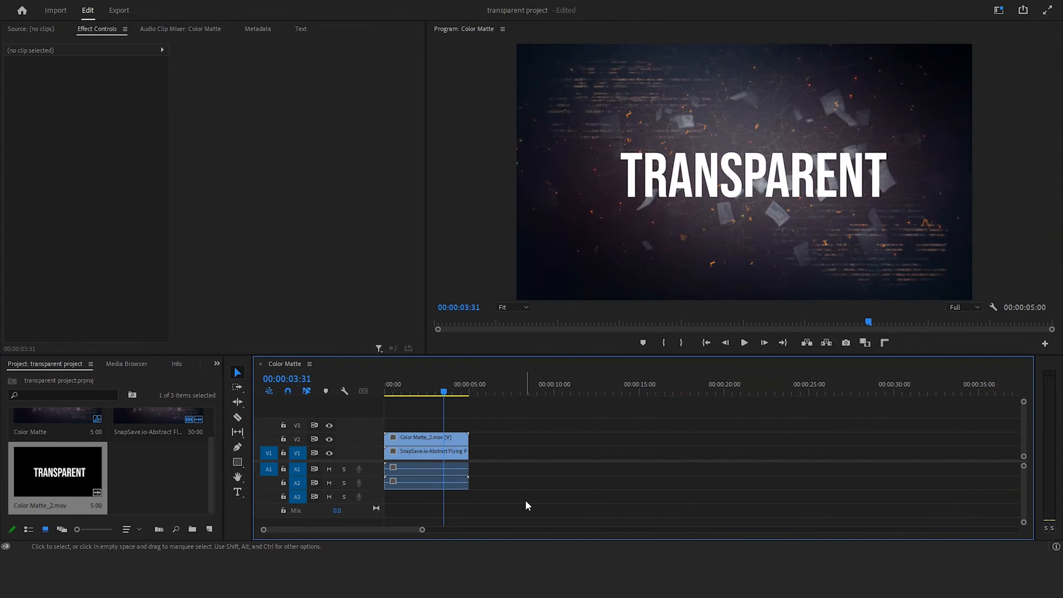
Step: Quick-export the sequence with the Match Source - Adaptive High Bitrate preset
click(1023, 10)
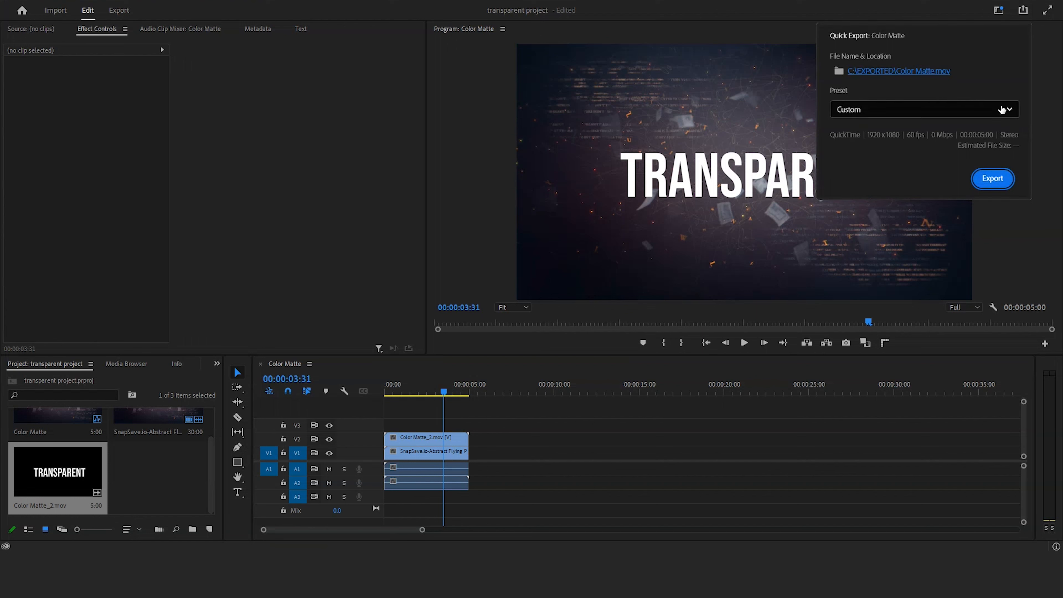
click(1002, 109)
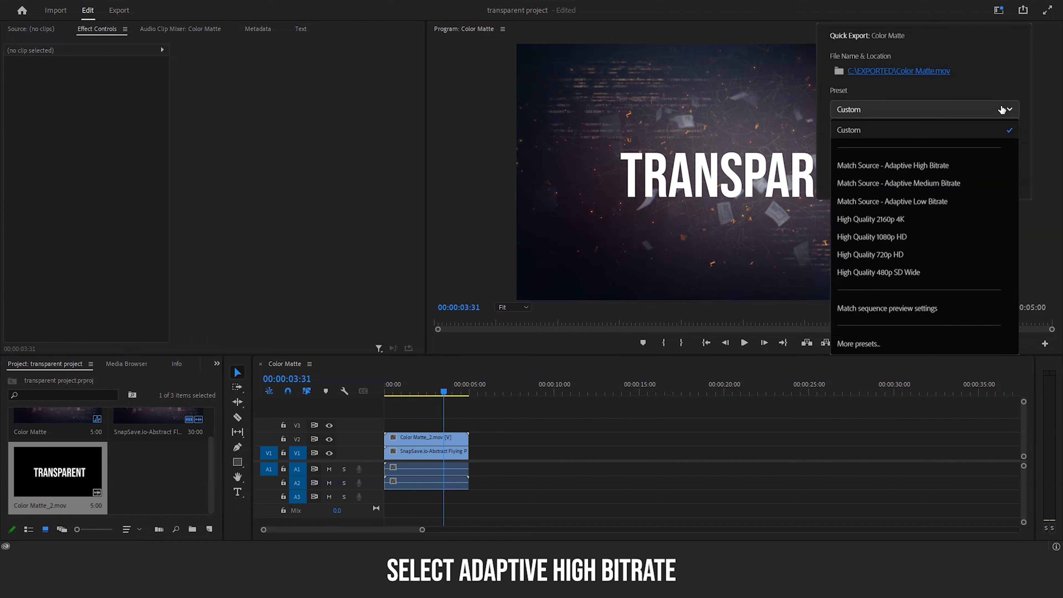
click(991, 167)
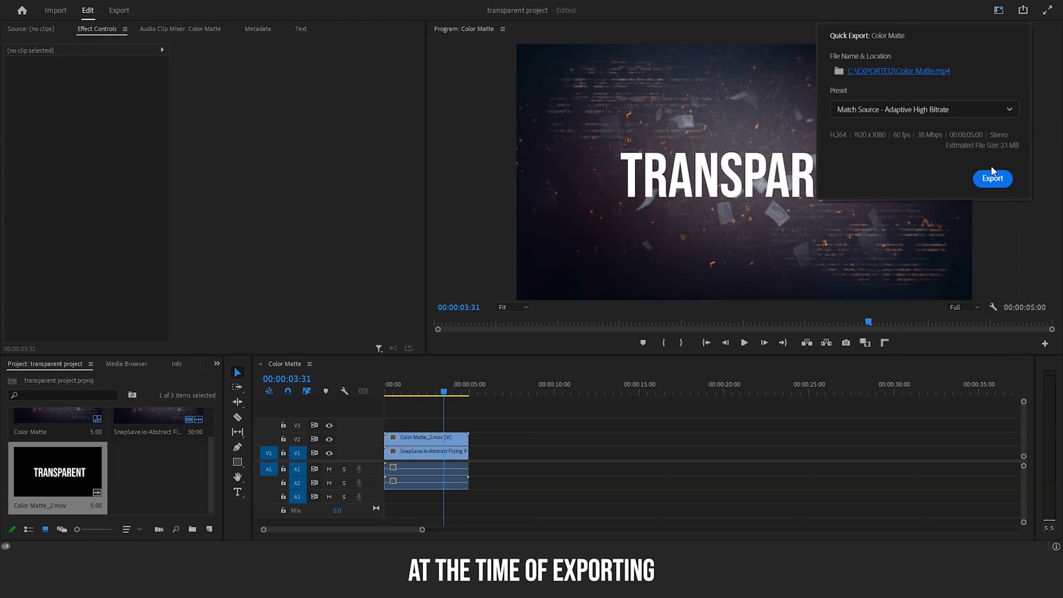
click(1005, 178)
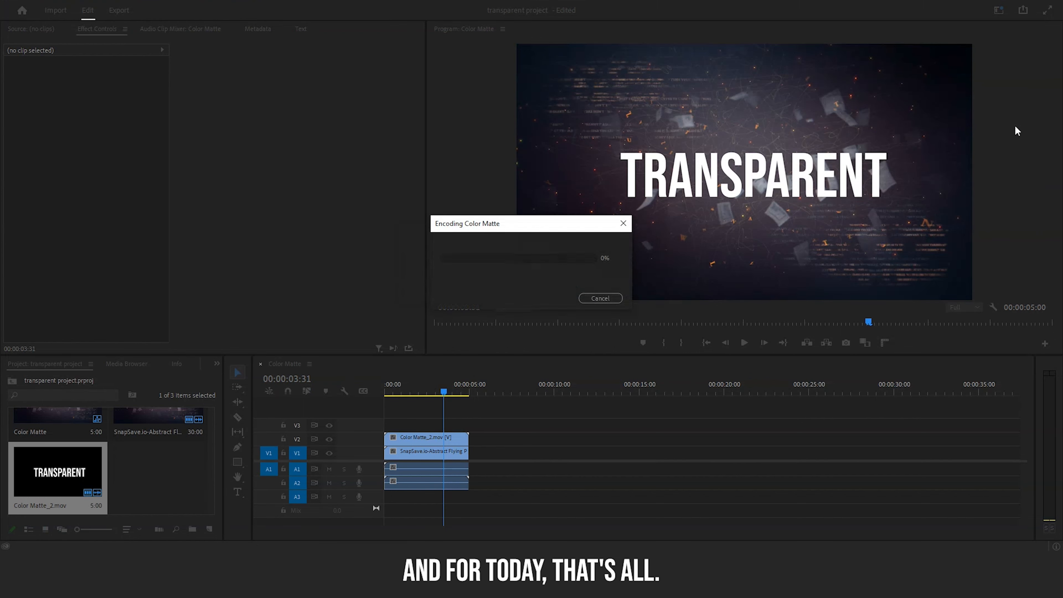